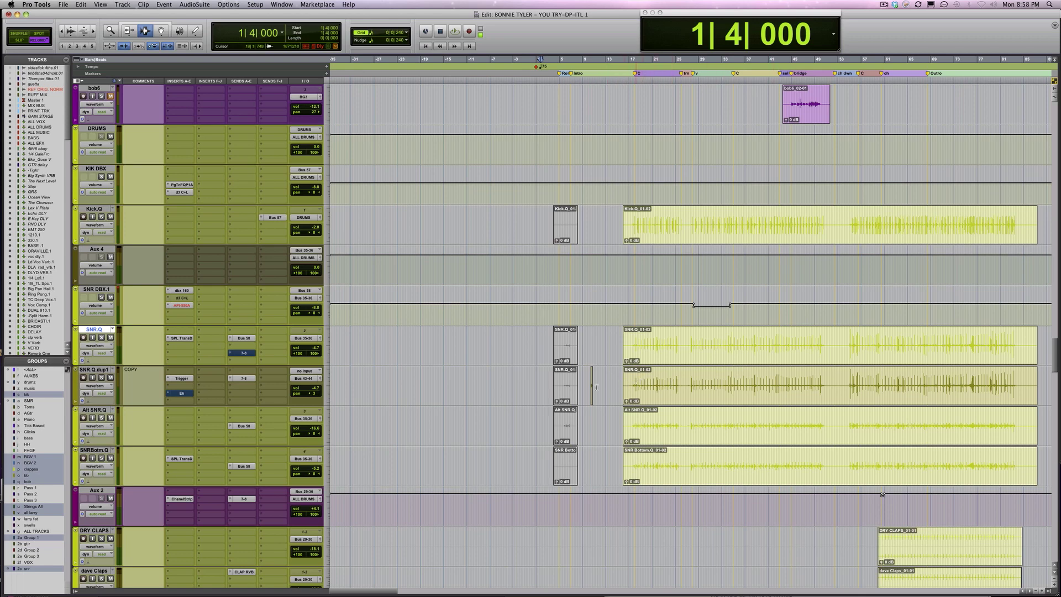
Step: Bring up Trigger on the snare copy and play a short range at bar 35
left_click(189, 379)
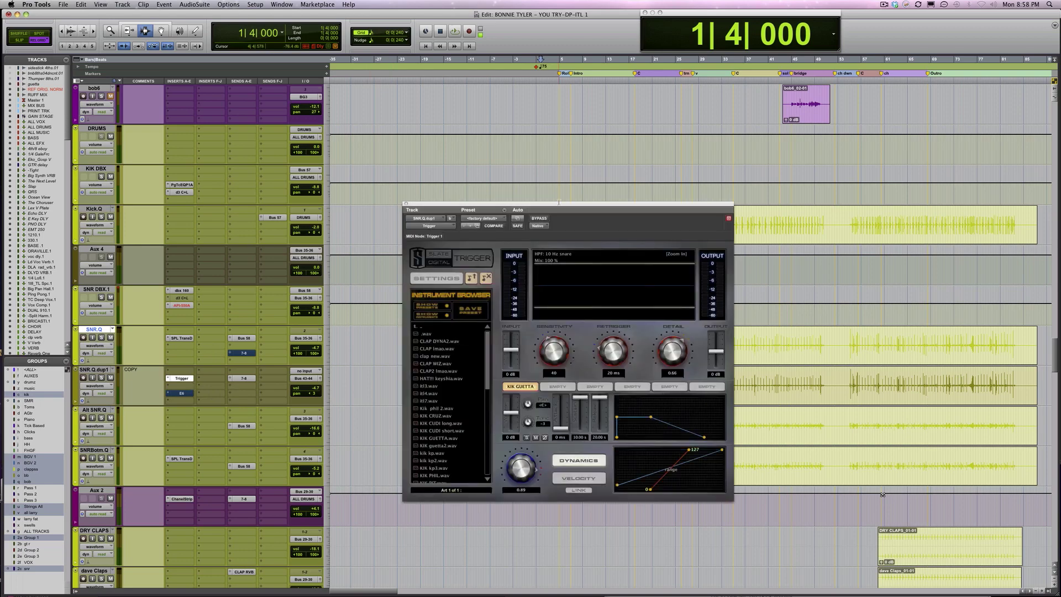
left_click_drag(567, 205, 454, 194)
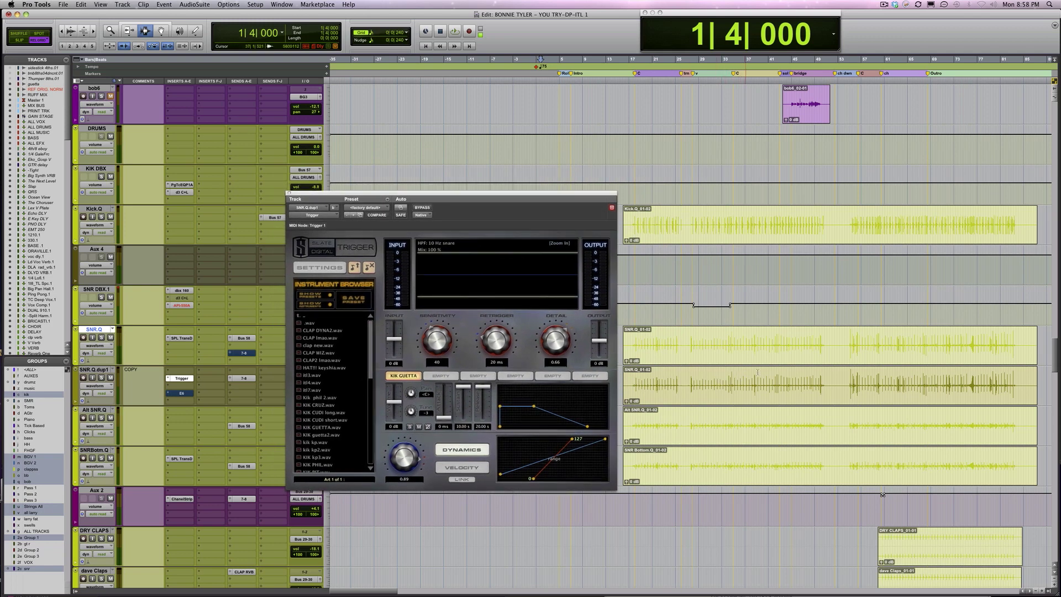
left_click_drag(732, 379, 754, 378)
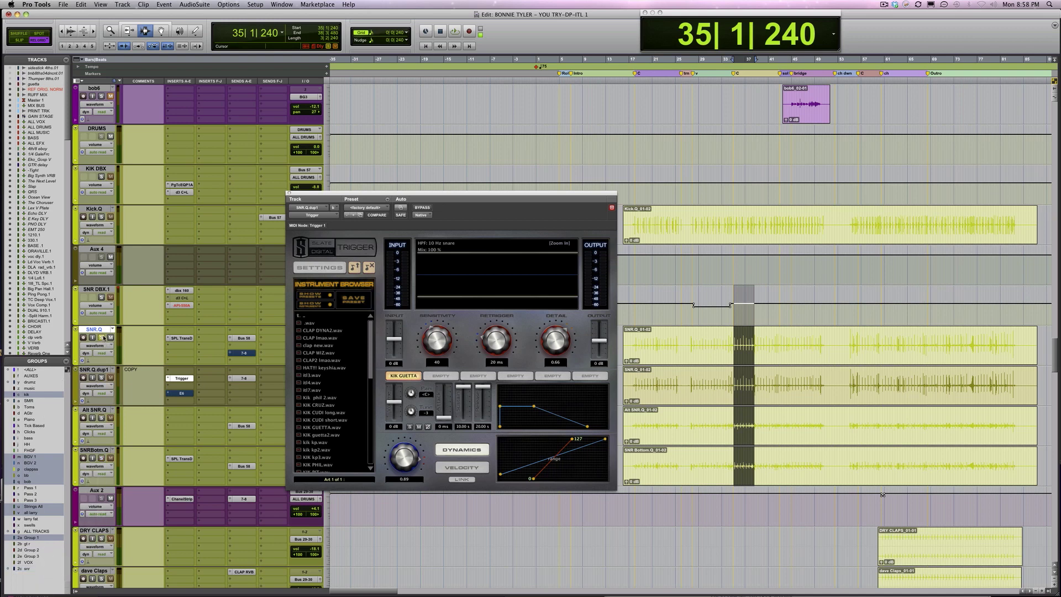
key("space")
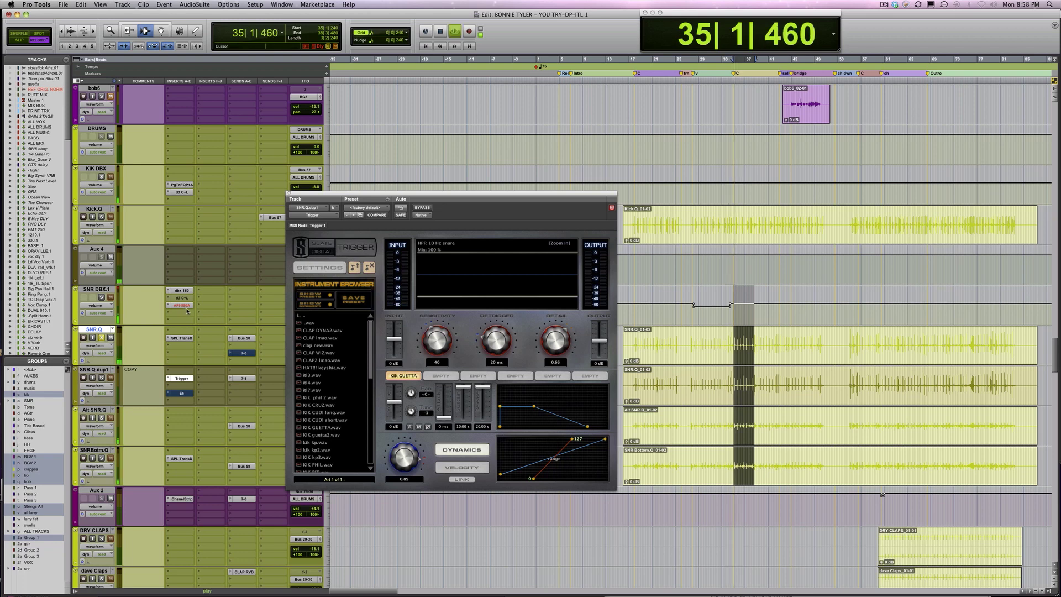
Step: Unmute SNR.Q's 7-8 send and lower it from -23.0 to -28.8, then stop playback
left_click(244, 352)
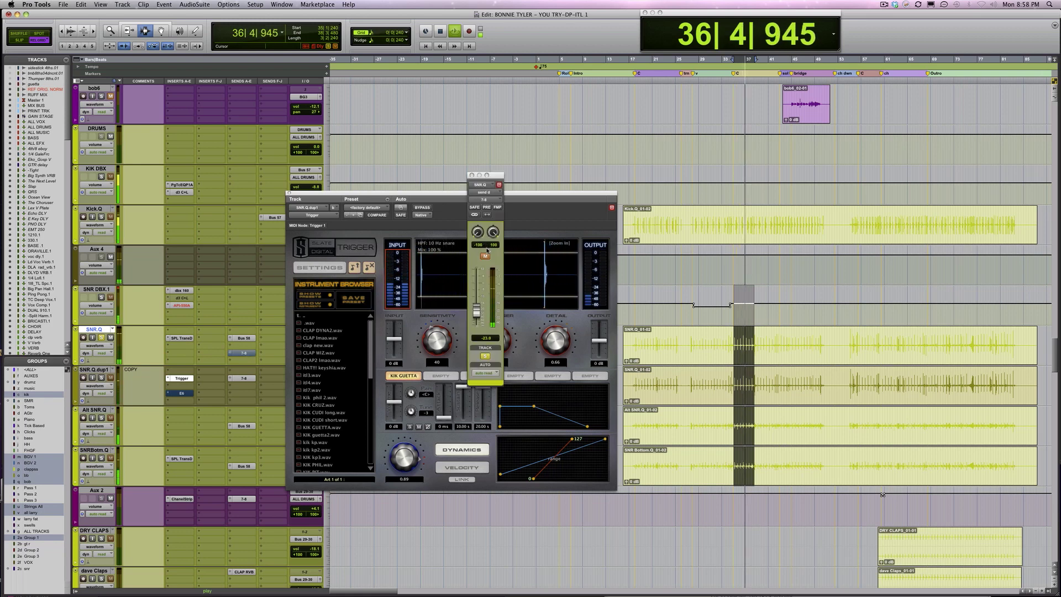
left_click(486, 256)
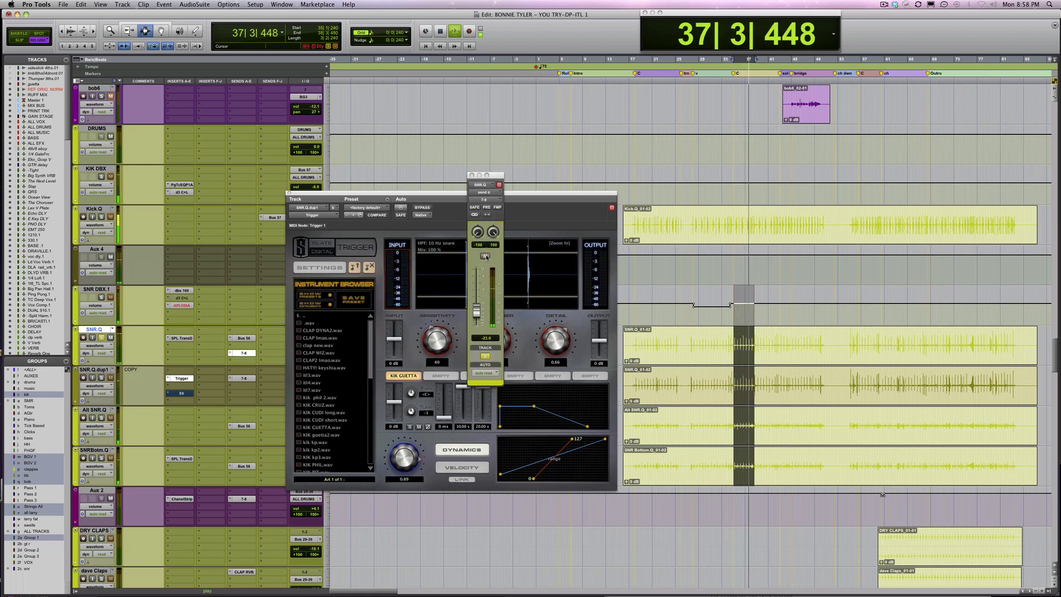
left_click_drag(481, 306, 479, 317)
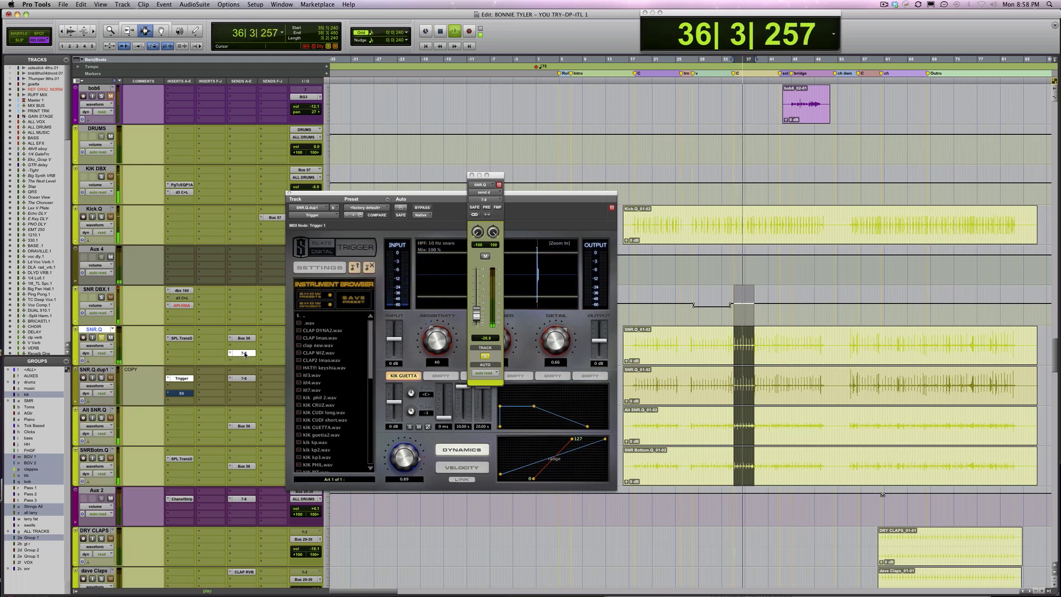
key("space")
Step: Mute SNR.Q's 7-8 send again and audition the loop
left_click(243, 353, "super")
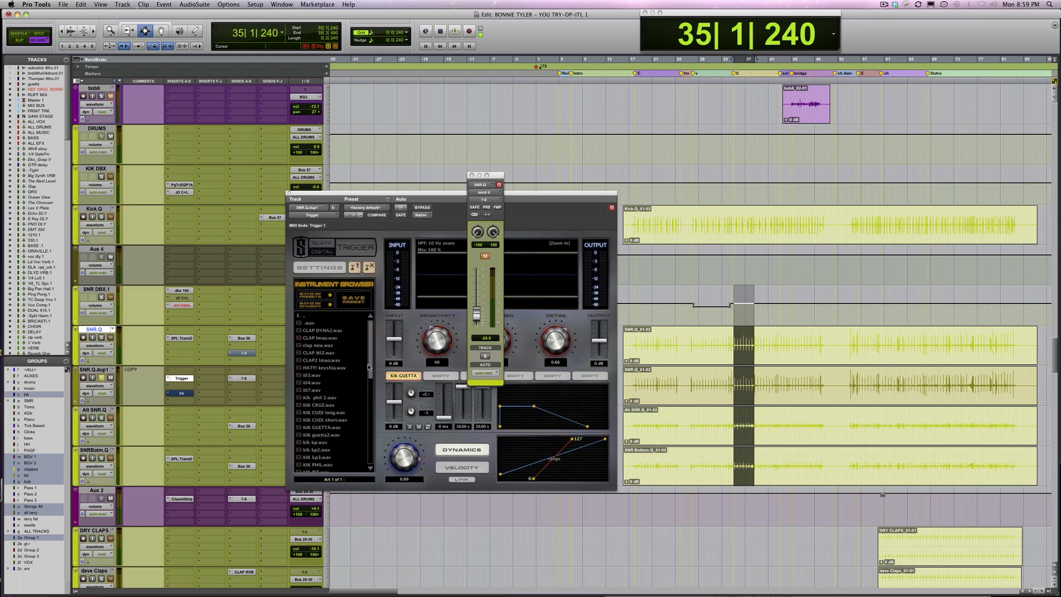
left_click_drag(416, 194, 557, 138)
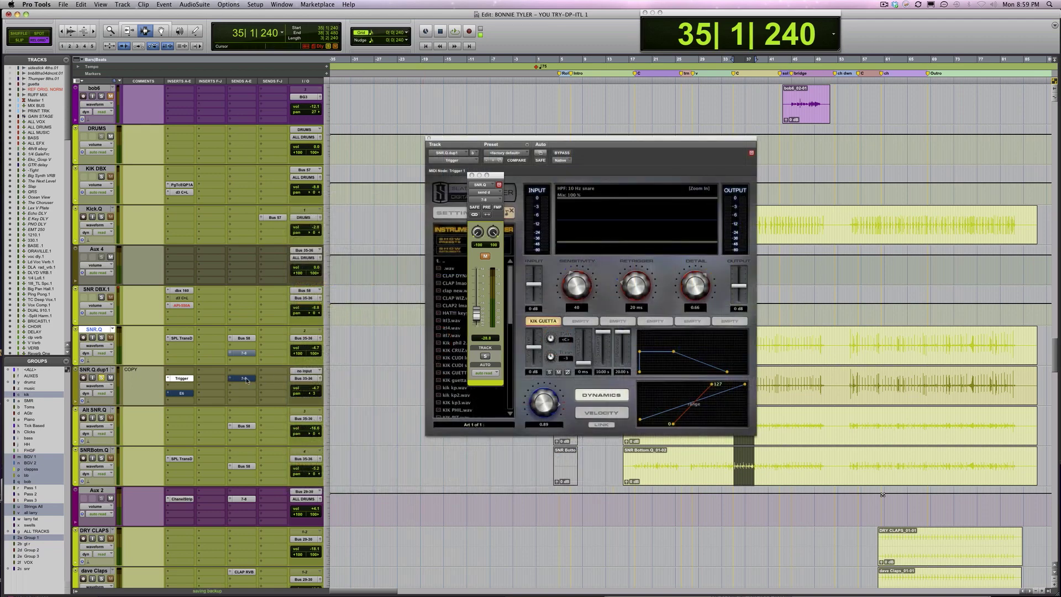
key("space")
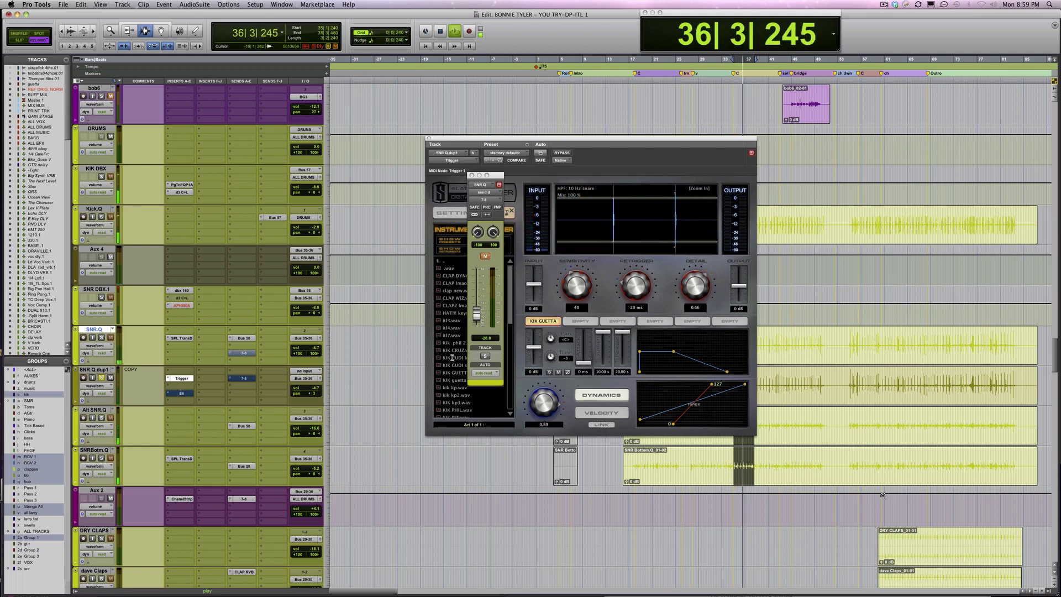
key("space")
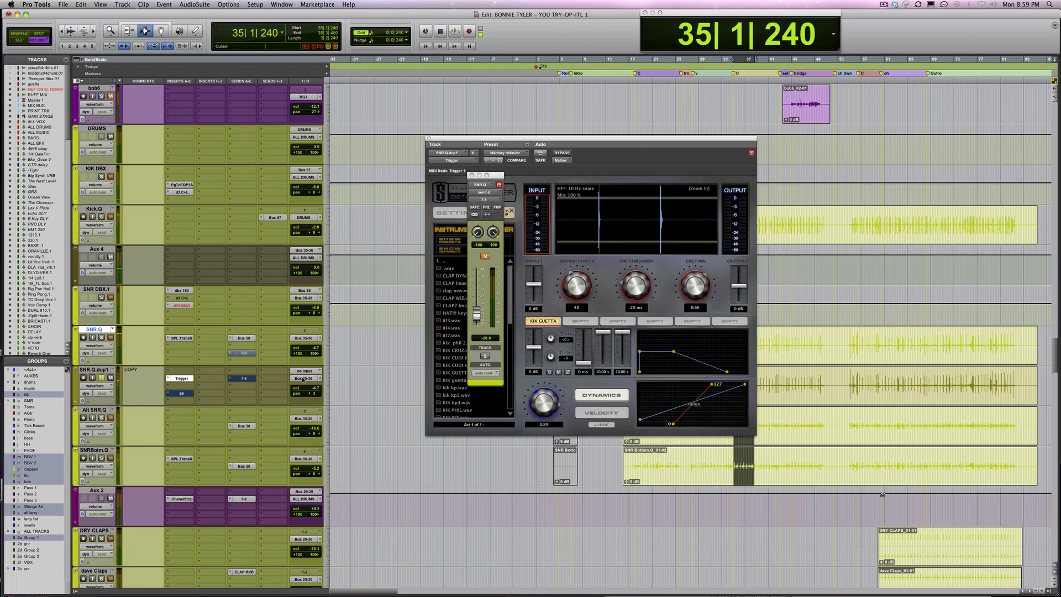
Step: Route SNR.Q.dup1 to no output and show its own 7-8 send level
left_click(304, 379)
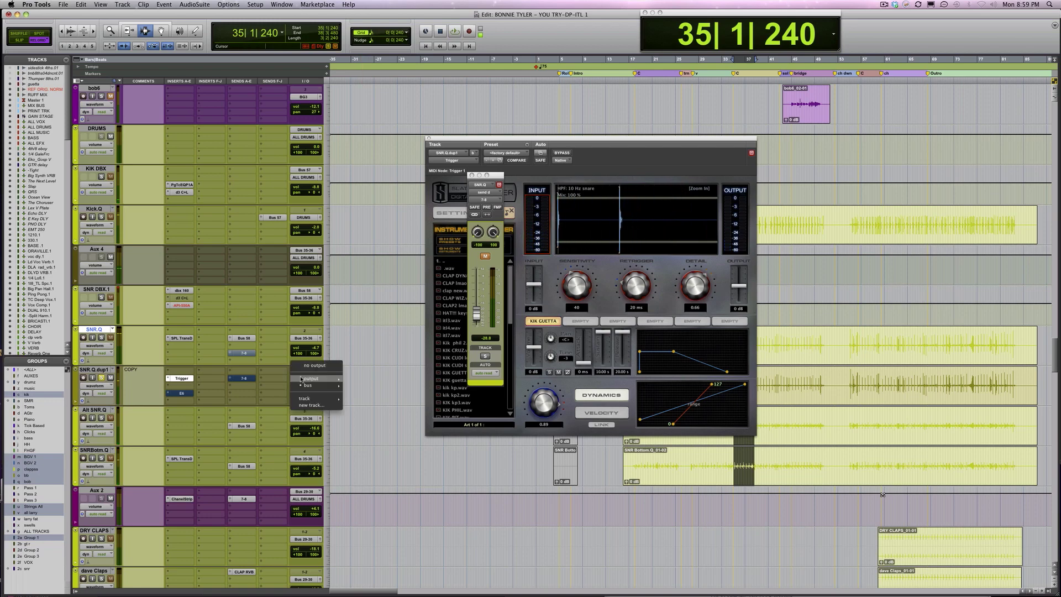
left_click(326, 366)
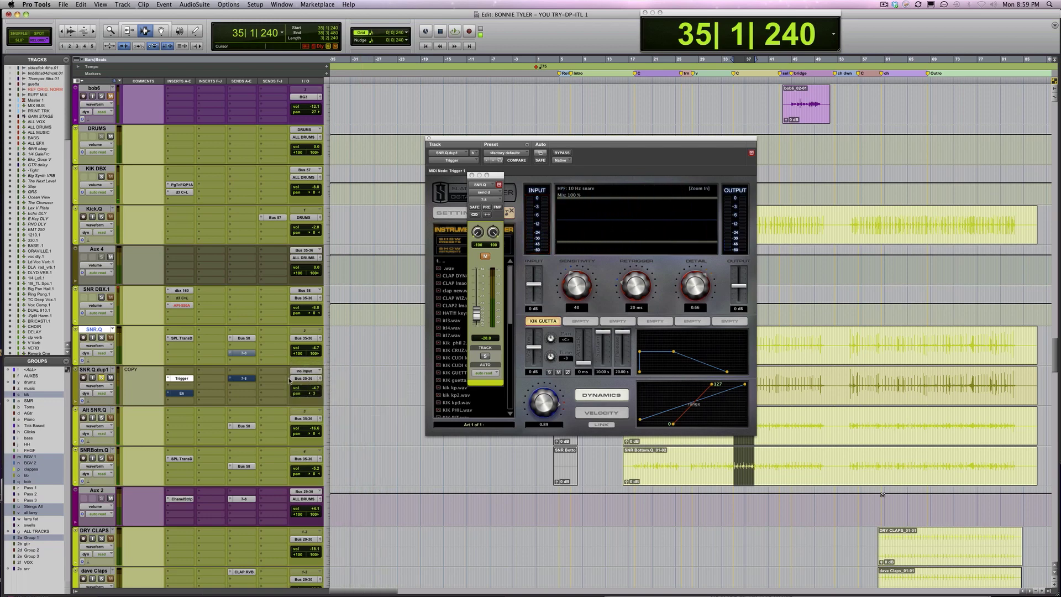
left_click(250, 380)
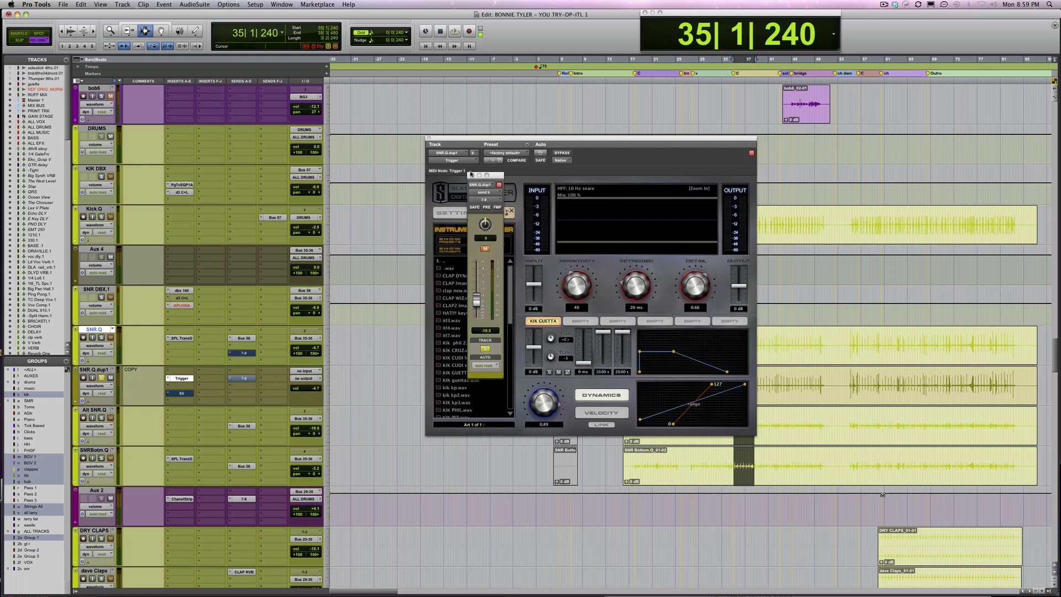
left_click_drag(514, 139, 428, 134)
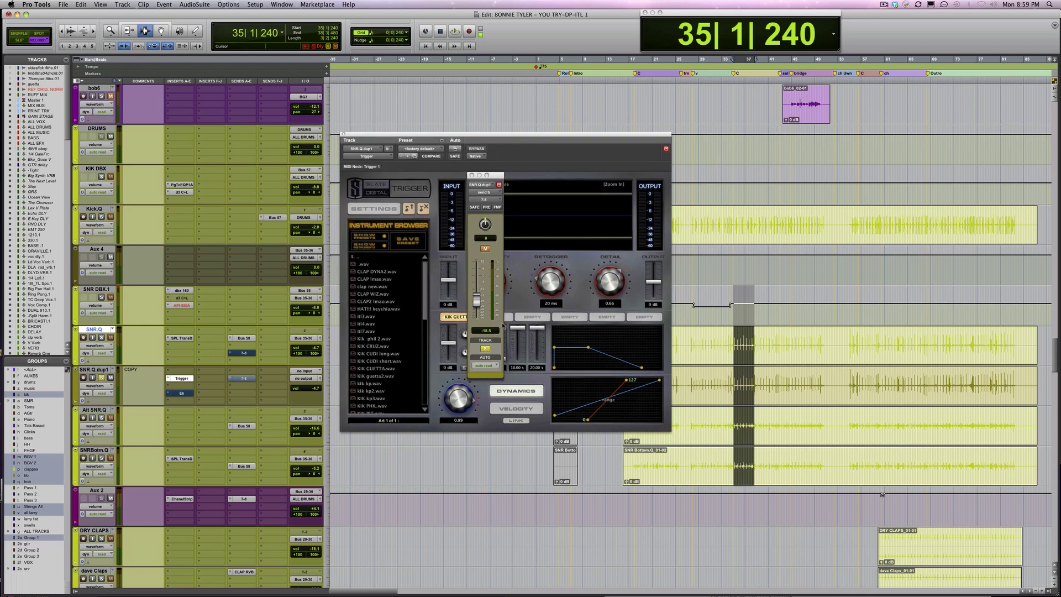
Step: Unmute the snare copy's 7-8 send and set it to -18.8 during loop playback
key("space")
left_click(485, 249)
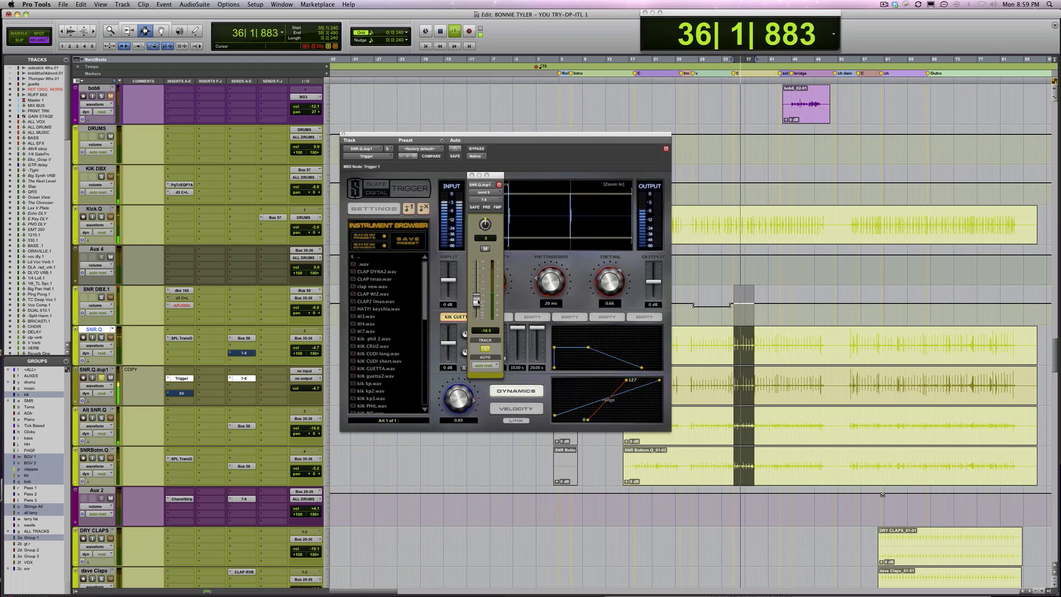
left_click_drag(476, 301, 476, 302)
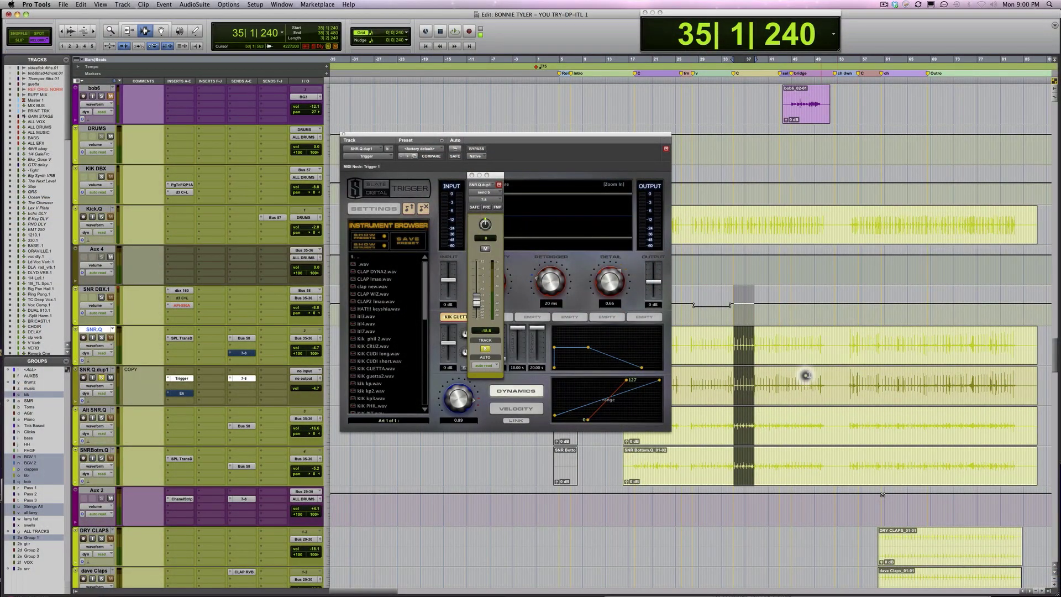
key("space")
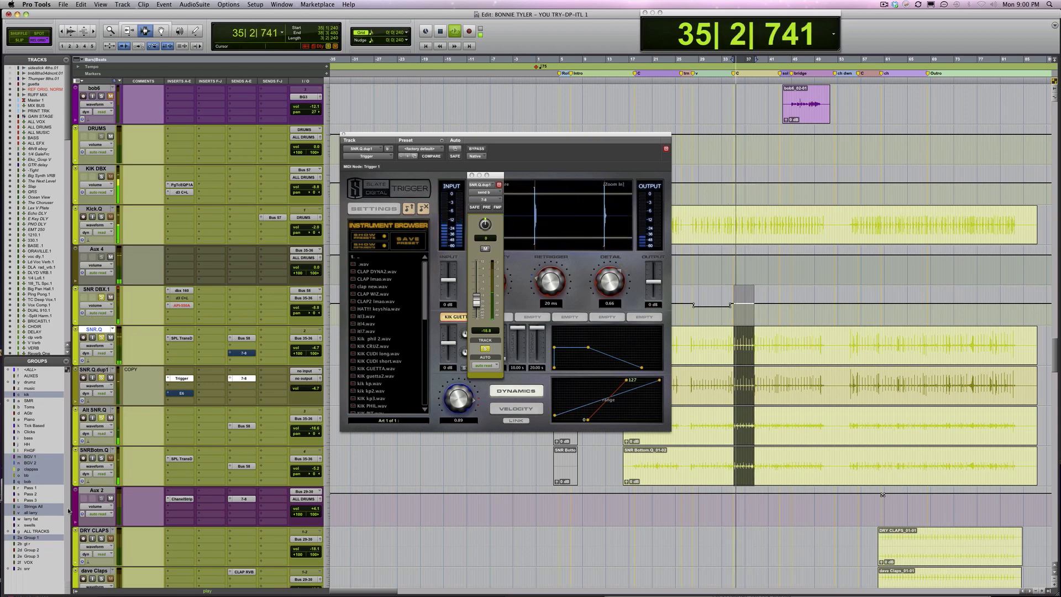
Step: Take SNR.Q out of solo while the loop plays, then stop playback
left_click(44, 570)
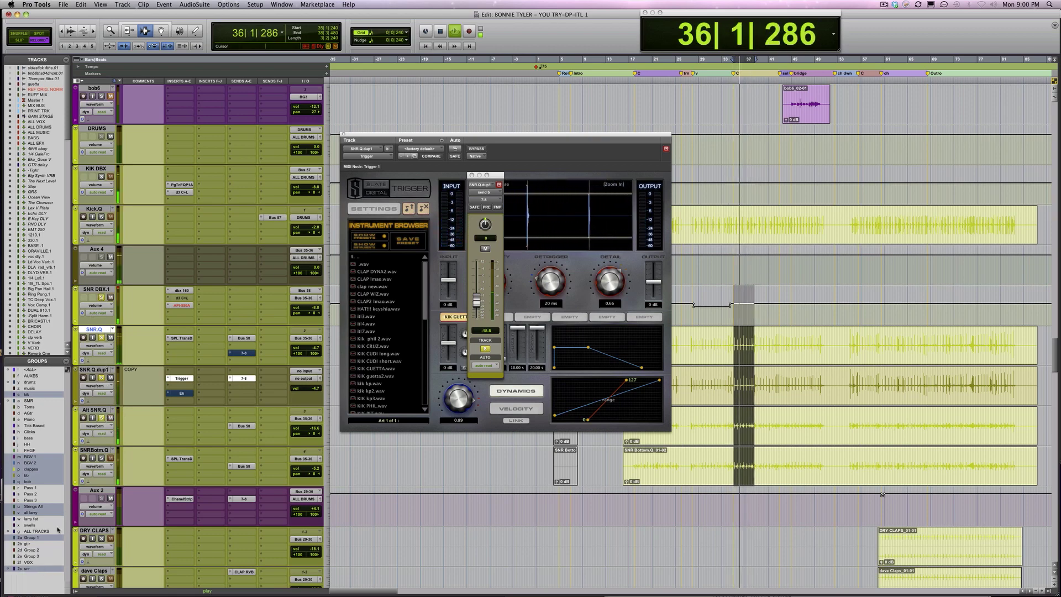
left_click(101, 337)
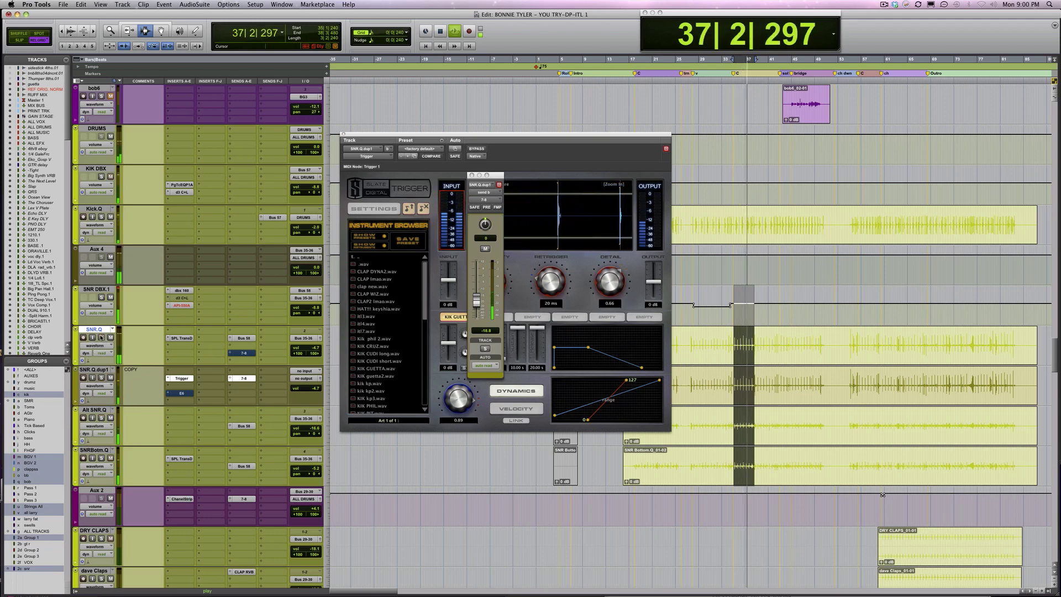
left_click(182, 412)
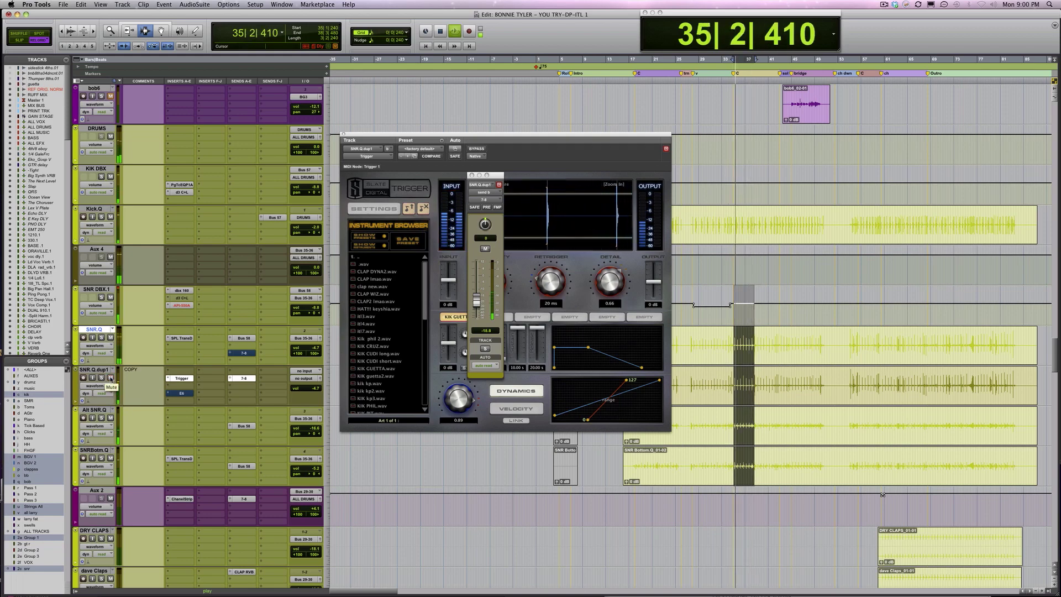
key("space")
left_click(245, 357)
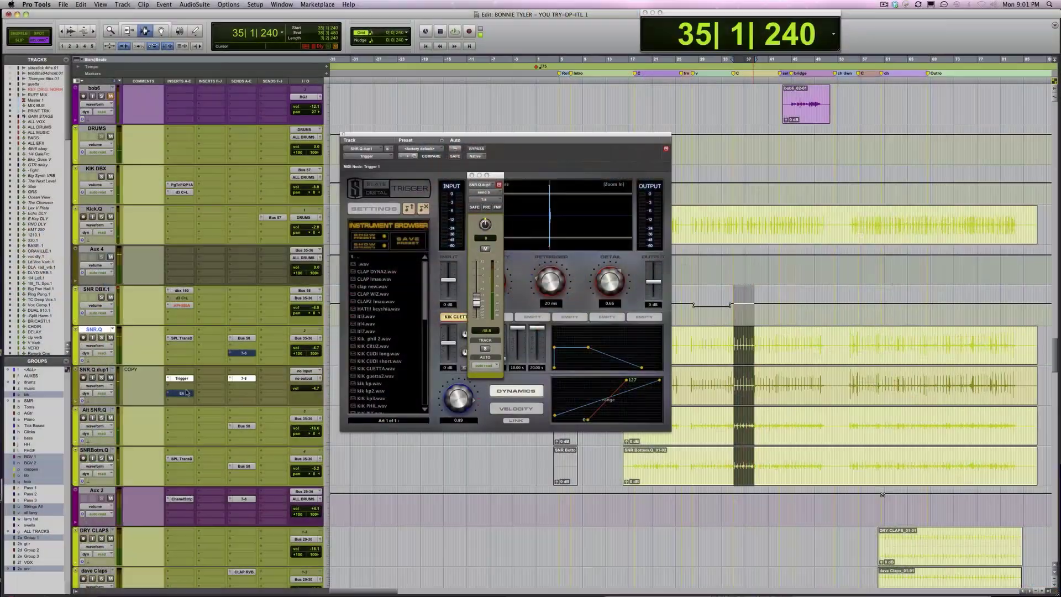
Step: Open the FilterBank E6 EQ on SNR.Q.dup1
left_click(186, 393)
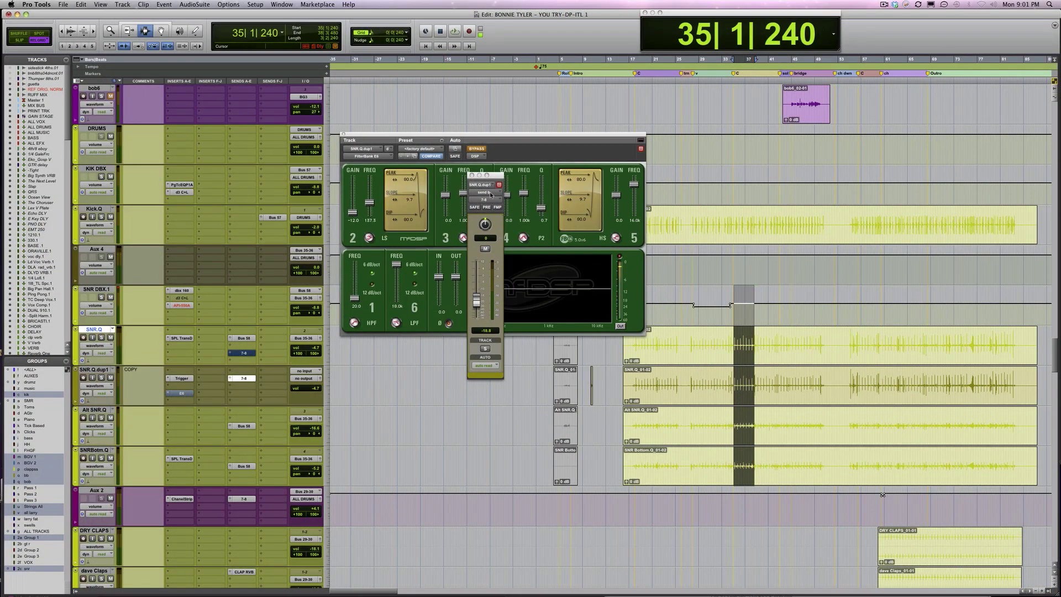
Step: Compare the EQ bypass, raise SNR.Q.dup1's volume, solo it and re-enable the high-pass EQ
left_click_drag(476, 170, 490, 313)
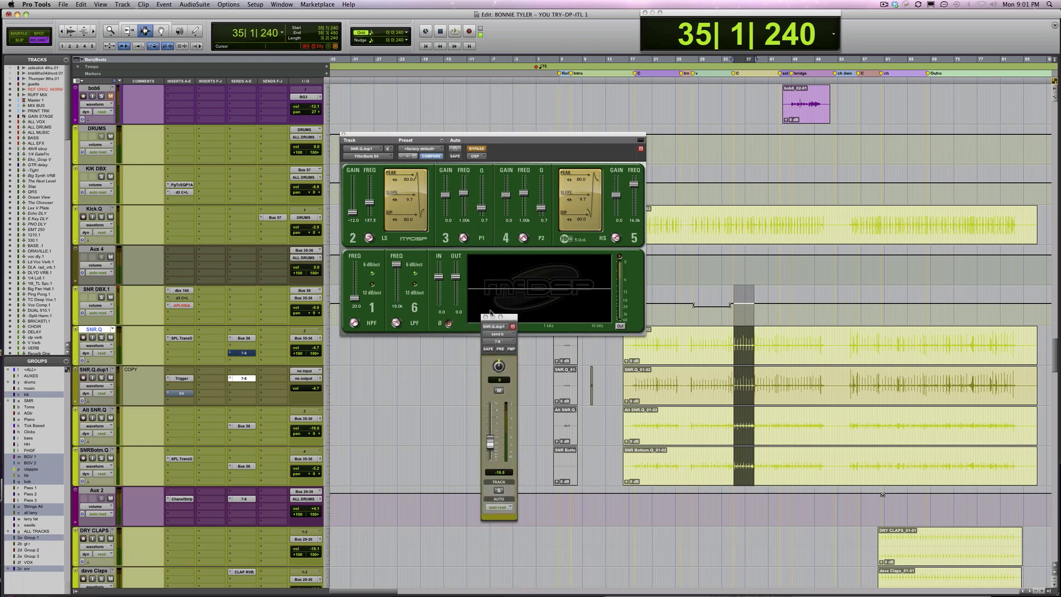
left_click(476, 159)
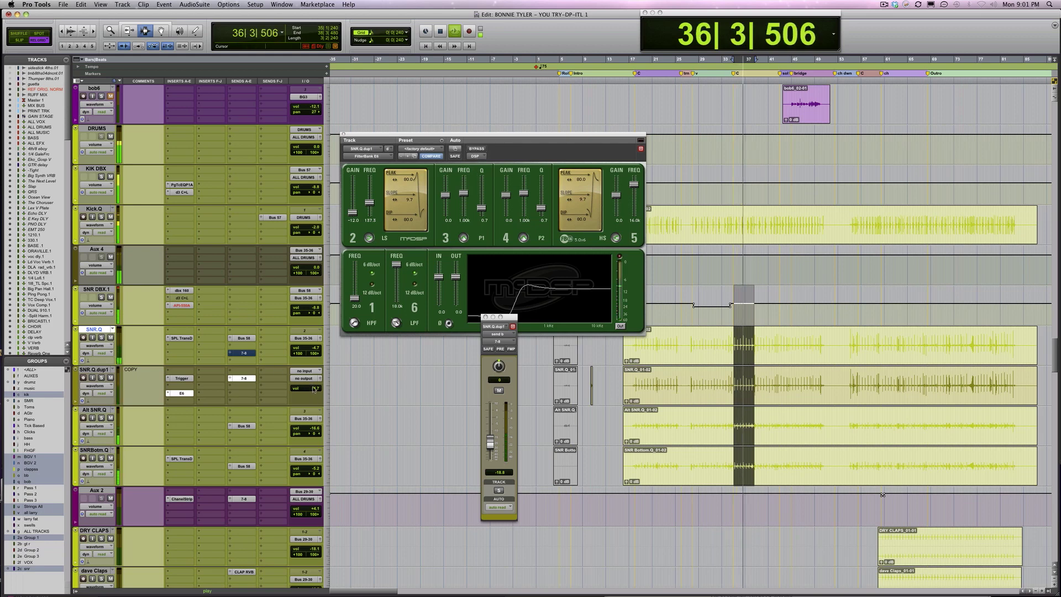
left_click_drag(313, 389, 313, 388)
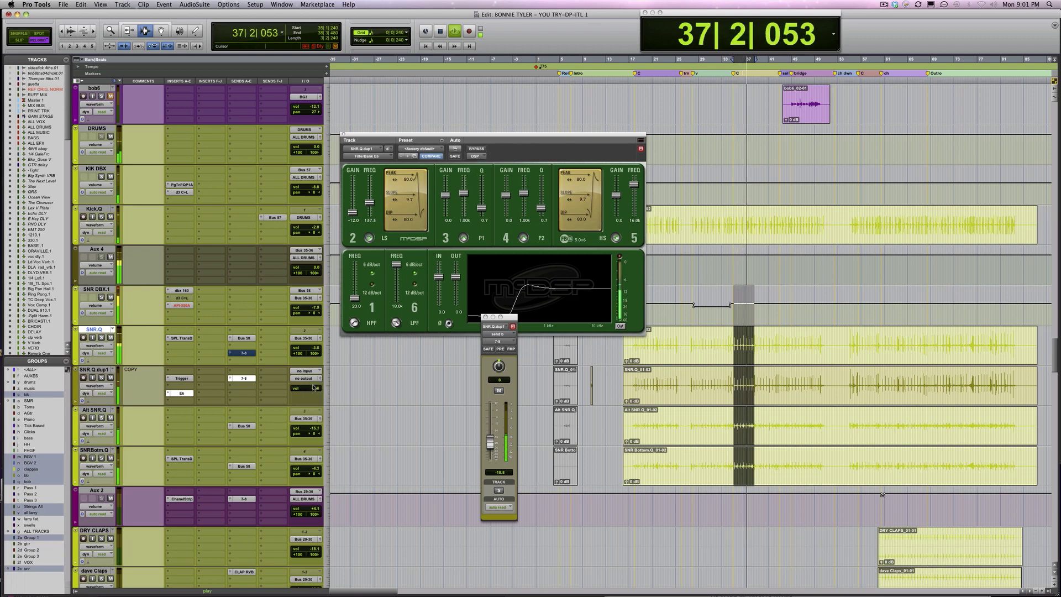
left_click(102, 378)
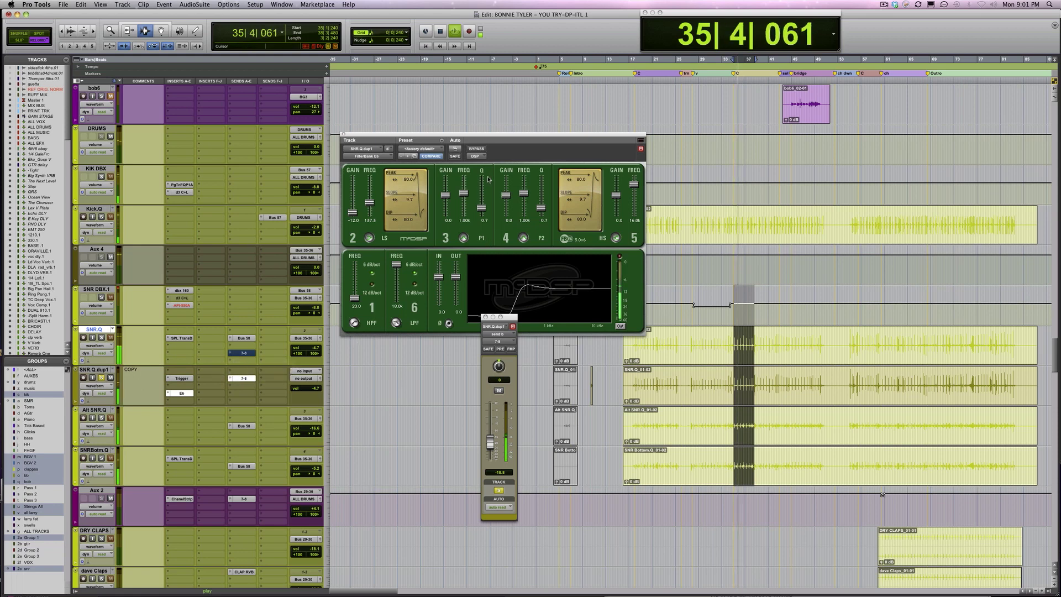
left_click(475, 149)
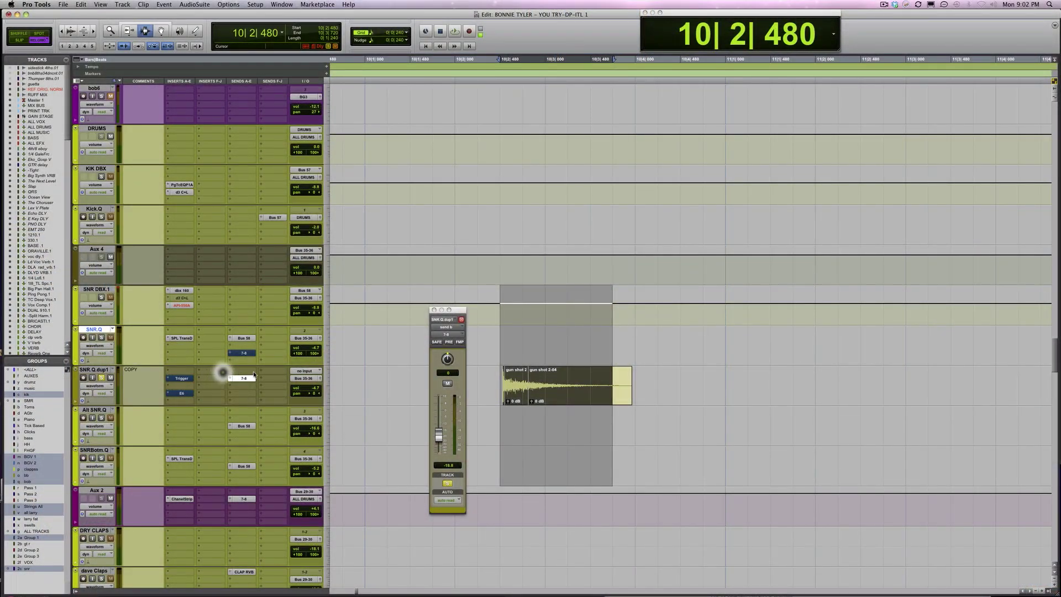
Step: Loop-play the whole gun shot 2-04 clip, then return to the Trigger plug-in on the snare copy
key("space")
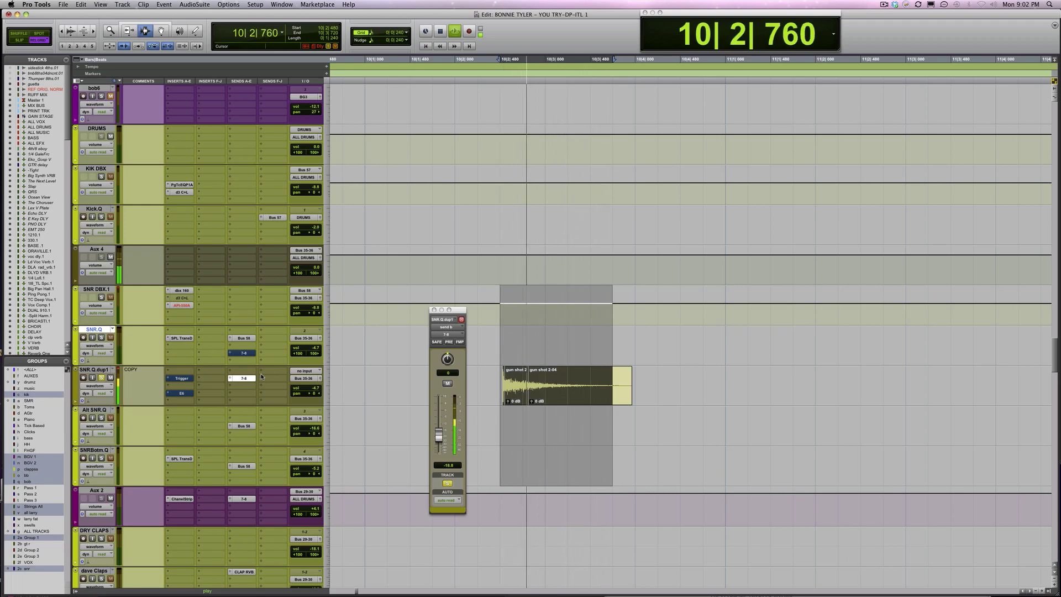
key("space")
left_click(269, 381)
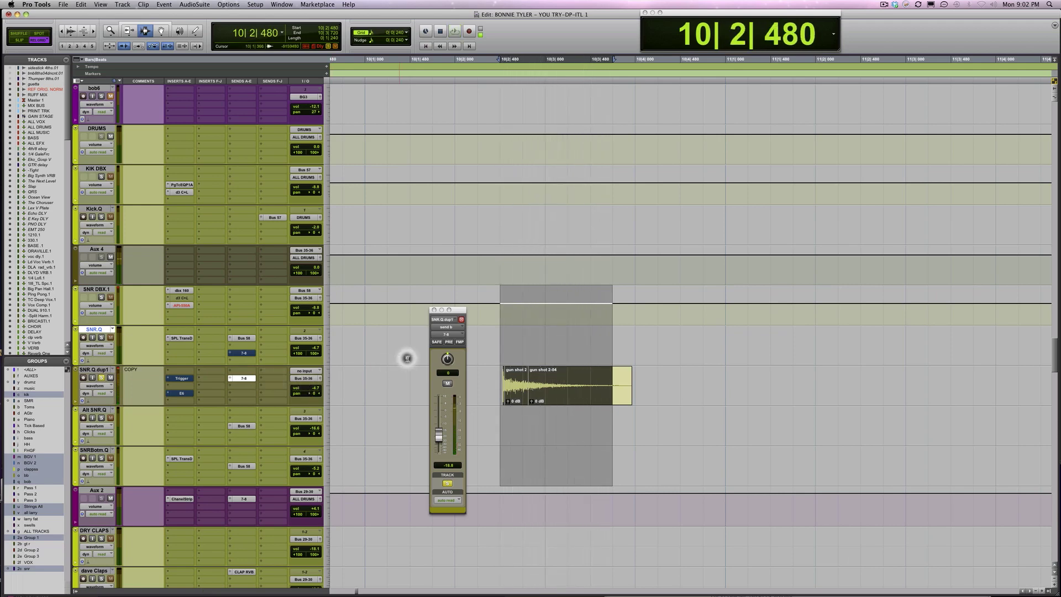
left_click(670, 364)
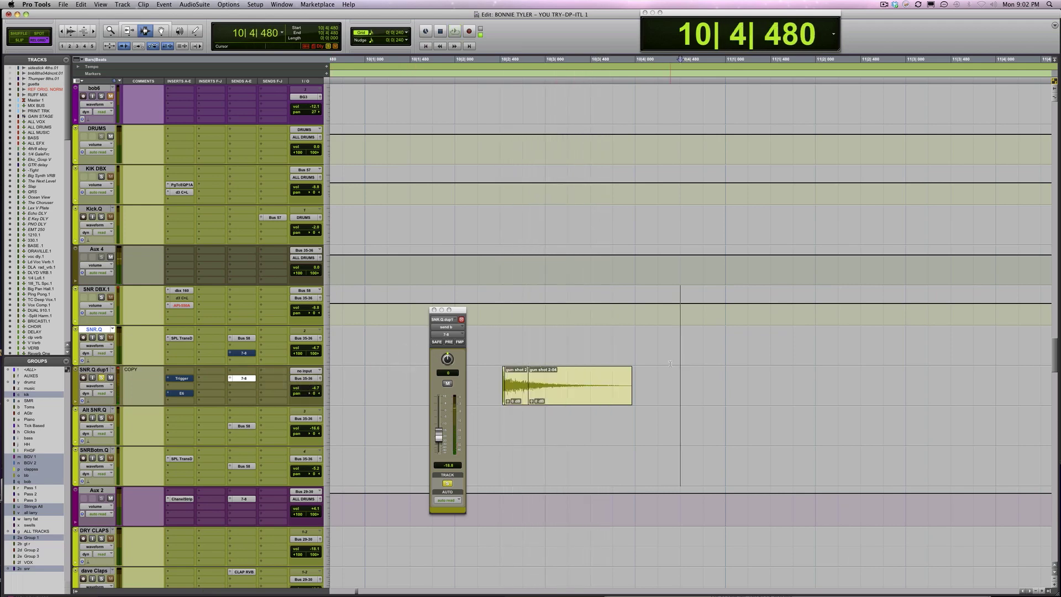
double_click(558, 381)
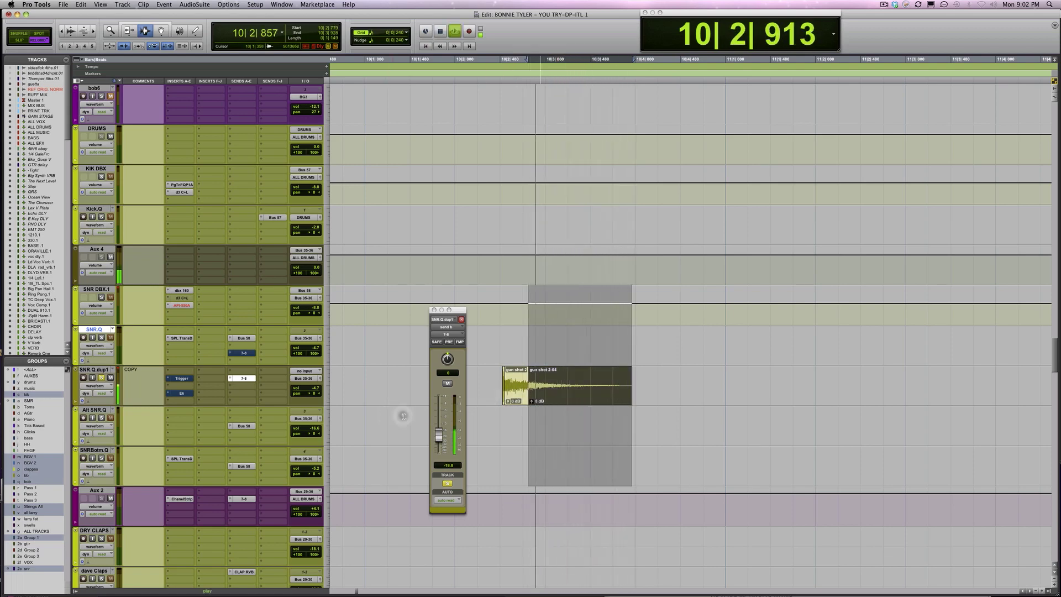
key("space")
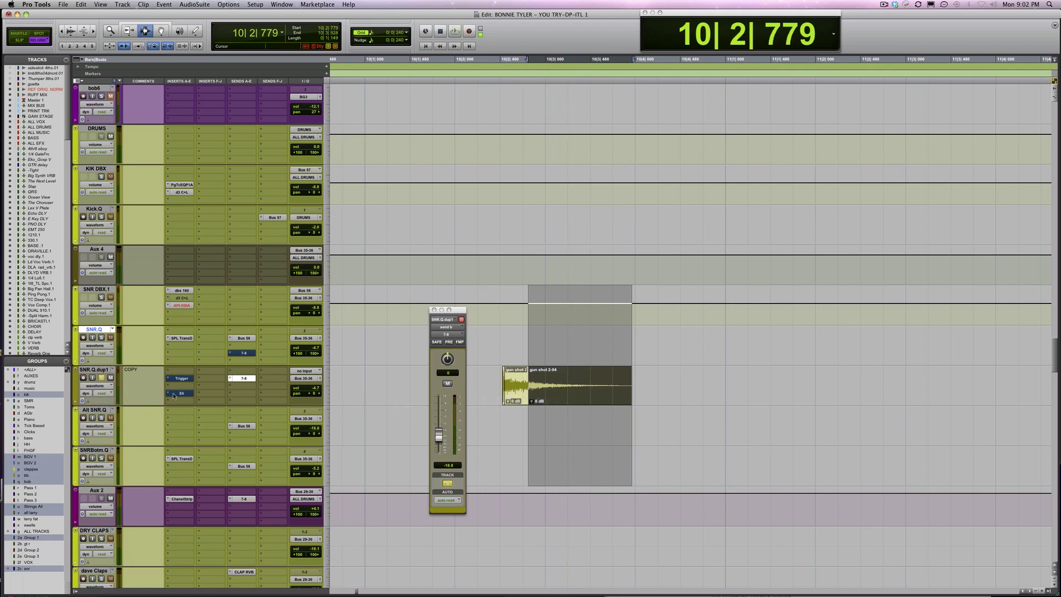
left_click(182, 378)
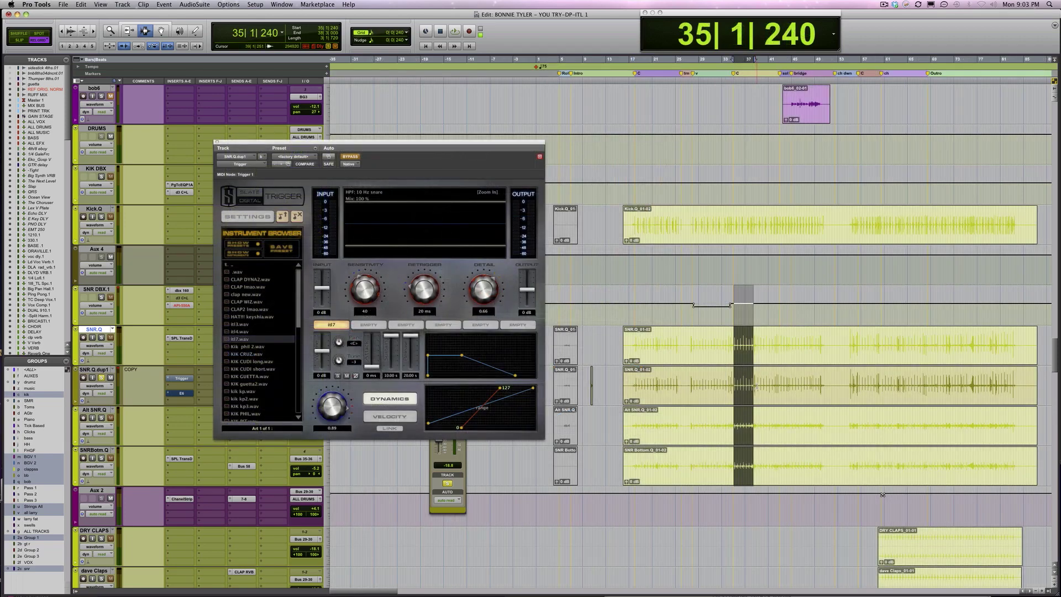
Step: Enable Trigger on SNR.Q.dup1 while playing from bar 35
key("space")
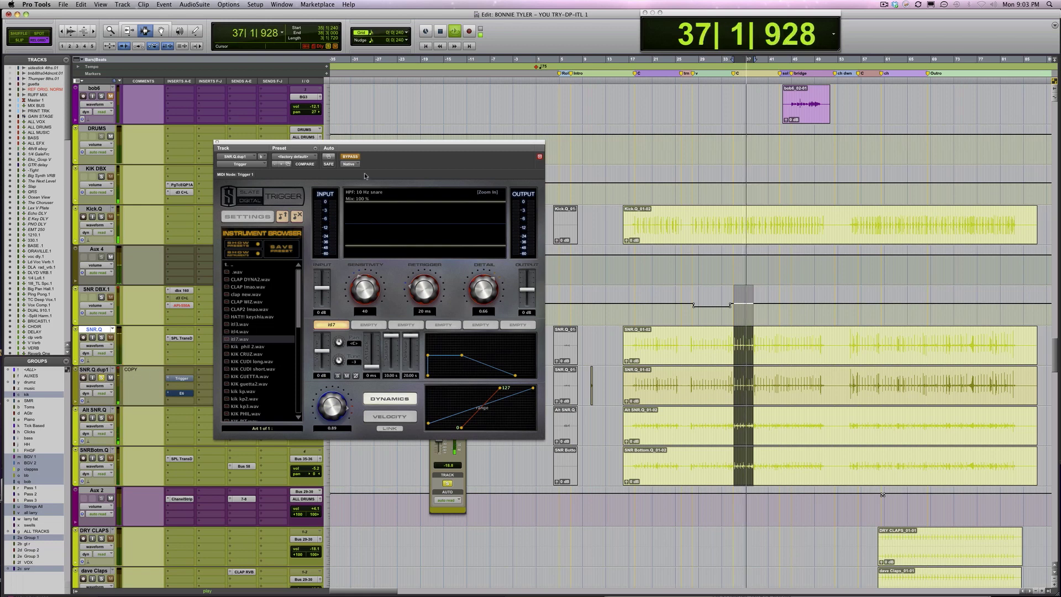
left_click(350, 157)
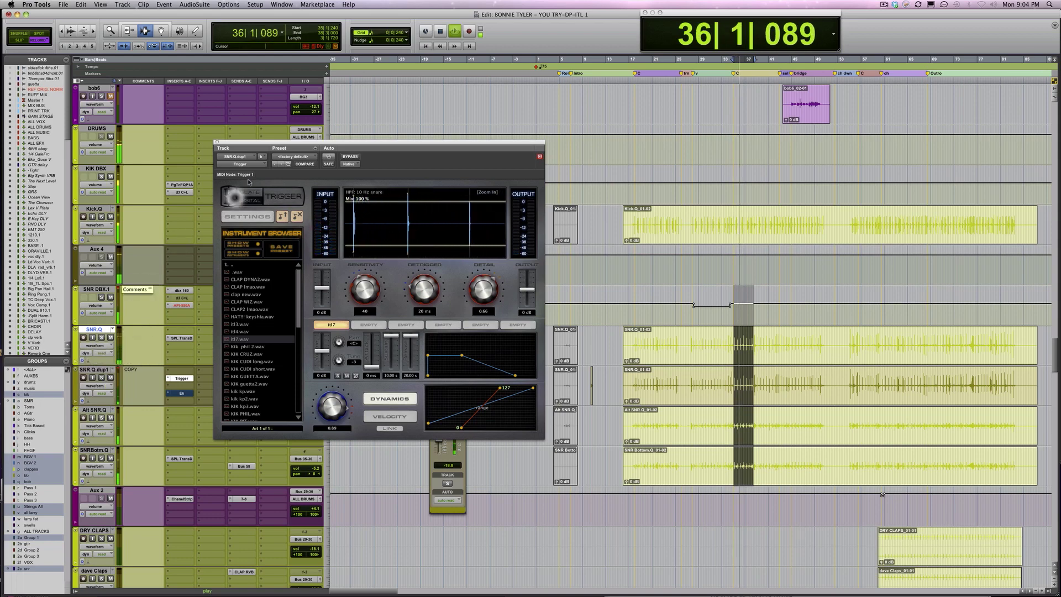
left_click_drag(280, 147, 444, 74)
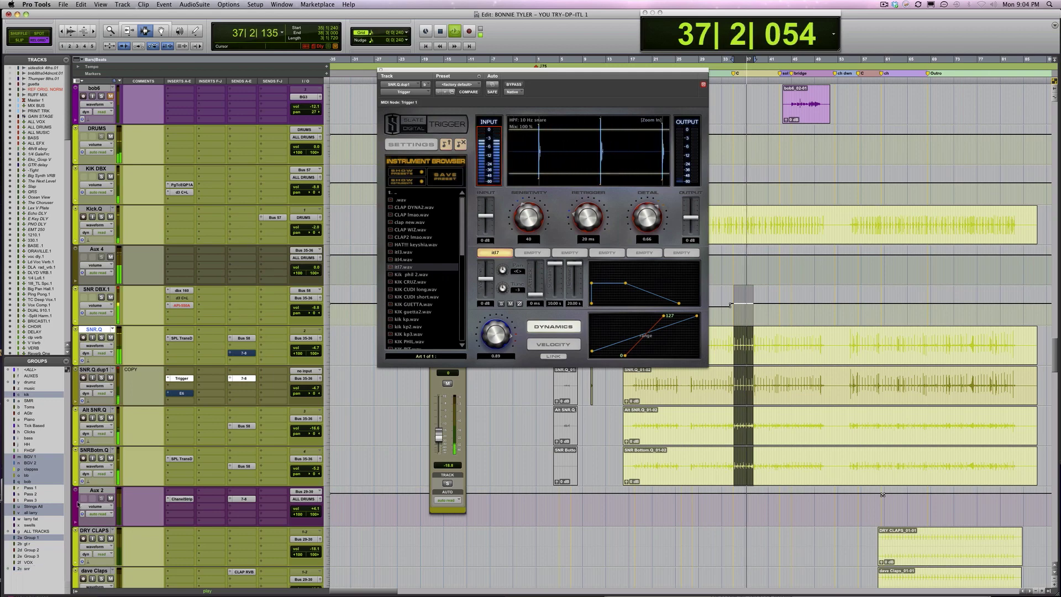
left_click(311, 387)
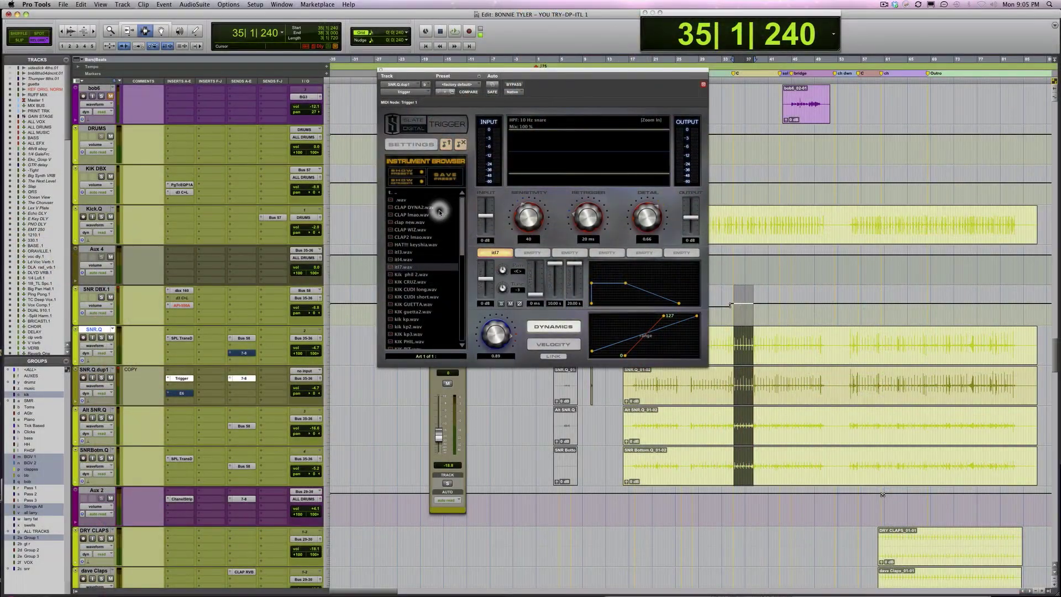
Step: Load CLAP DYNA2.wav into Trigger's first slot and audition it with the 7-8 send muted
left_click_drag(434, 208, 477, 251)
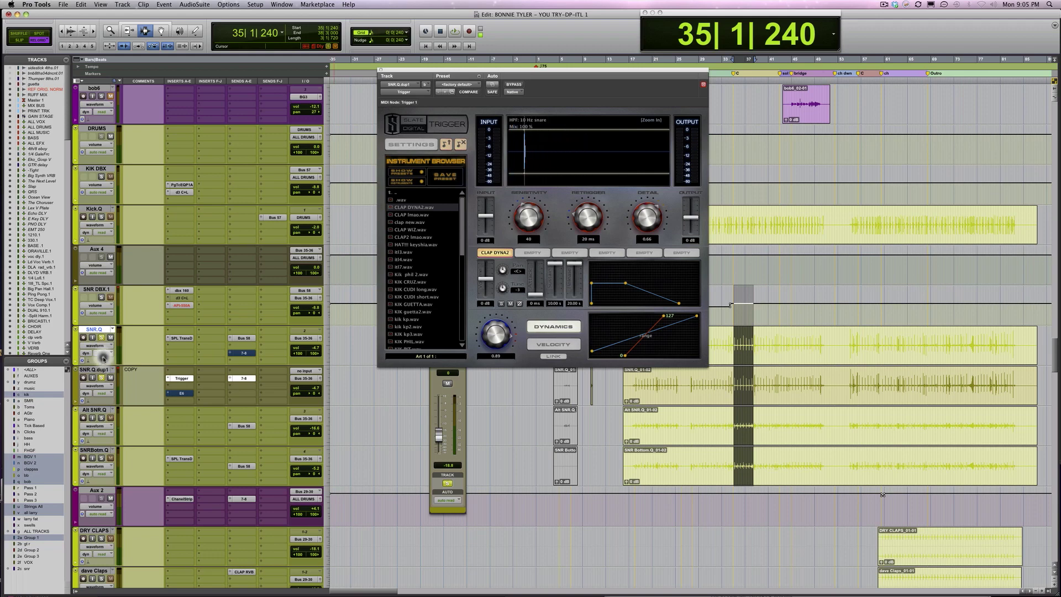
key("space")
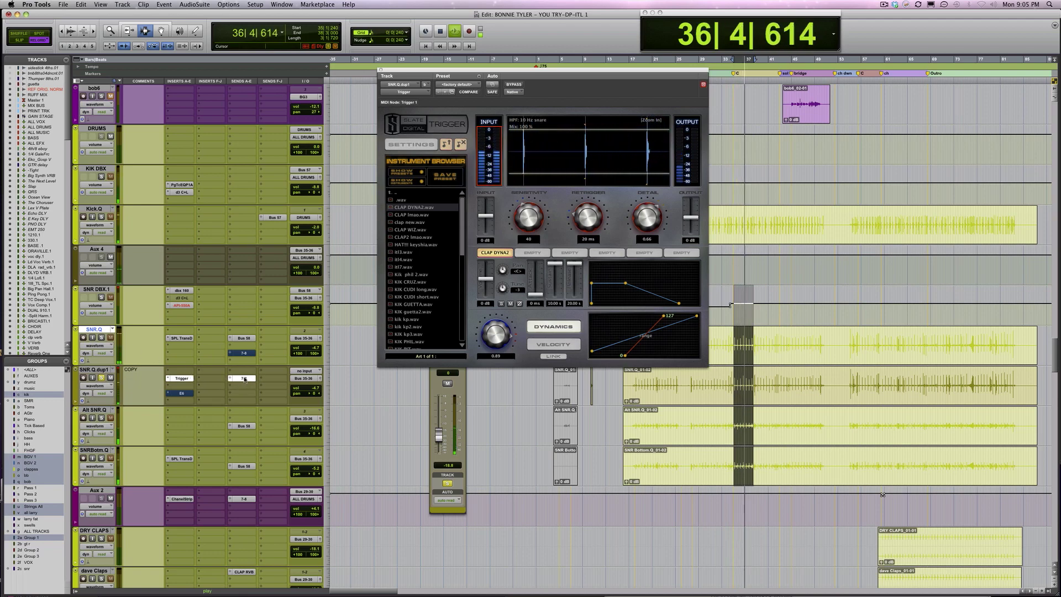
left_click(245, 380, "ctrl+super")
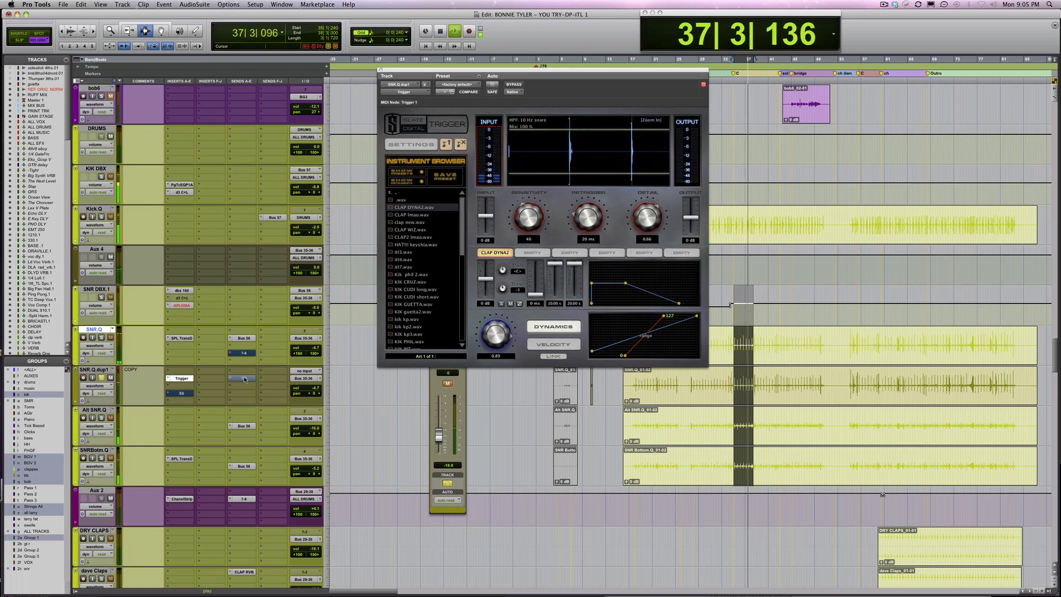
left_click(245, 380)
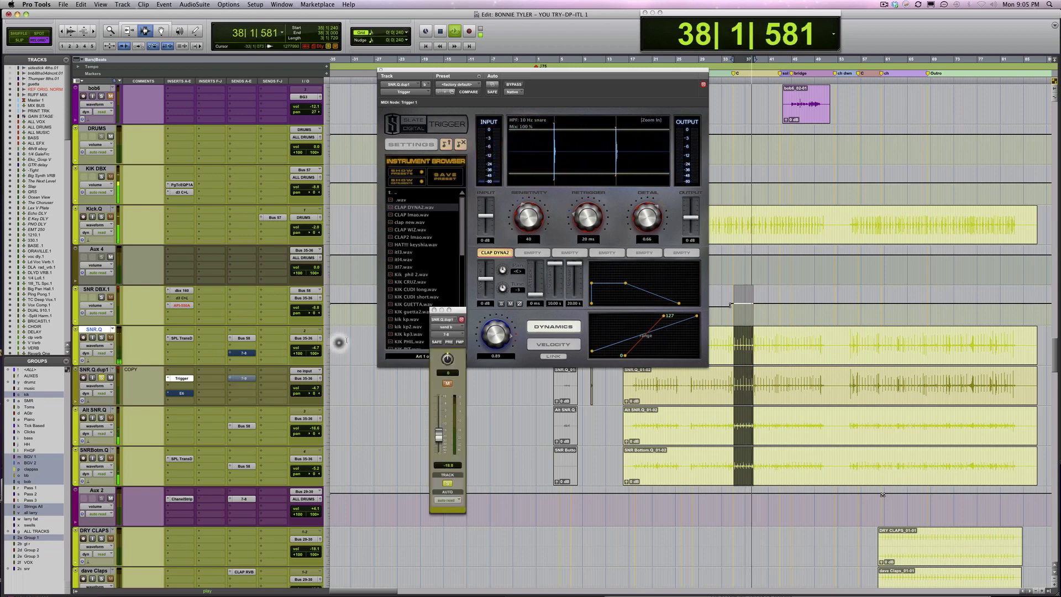
Step: Unmute and lower the snare copy's 7-8 send, and drop its track volume to -5.7
left_click(448, 383)
left_click_drag(439, 435, 442, 441)
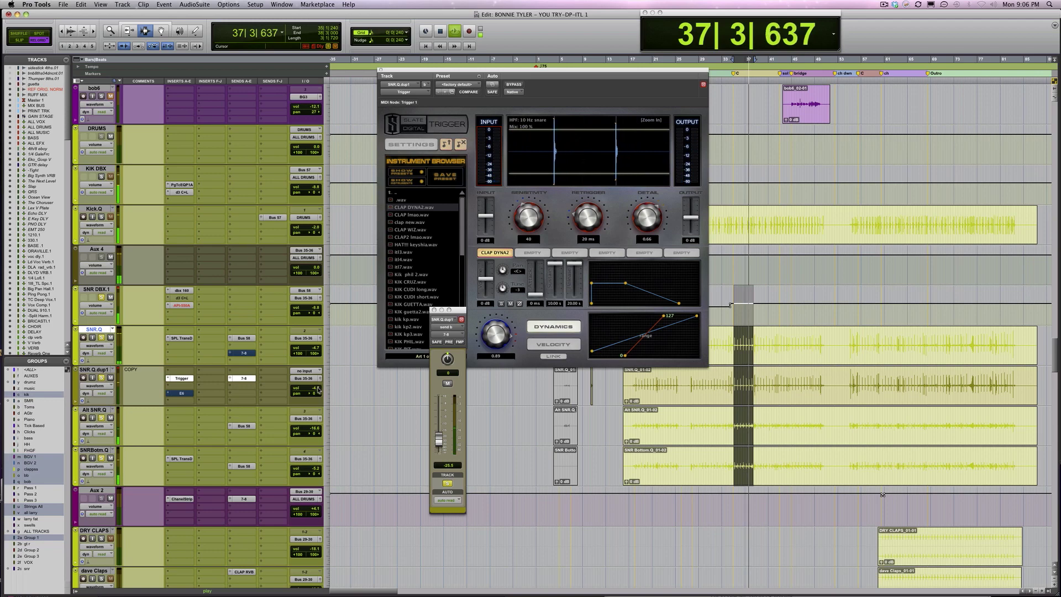
left_click_drag(318, 389, 318, 393)
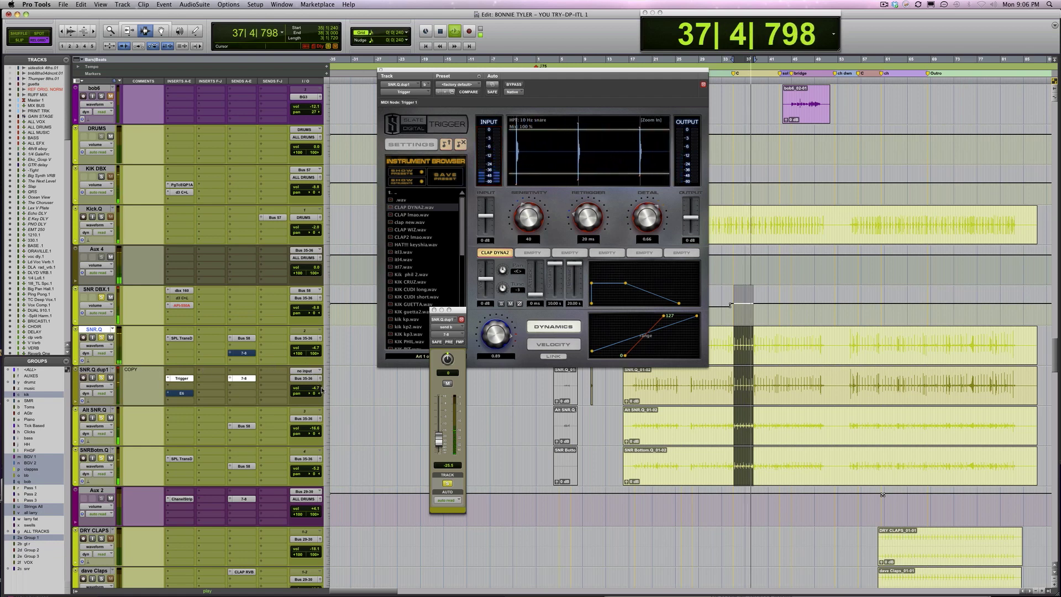
left_click_drag(313, 388, 319, 392)
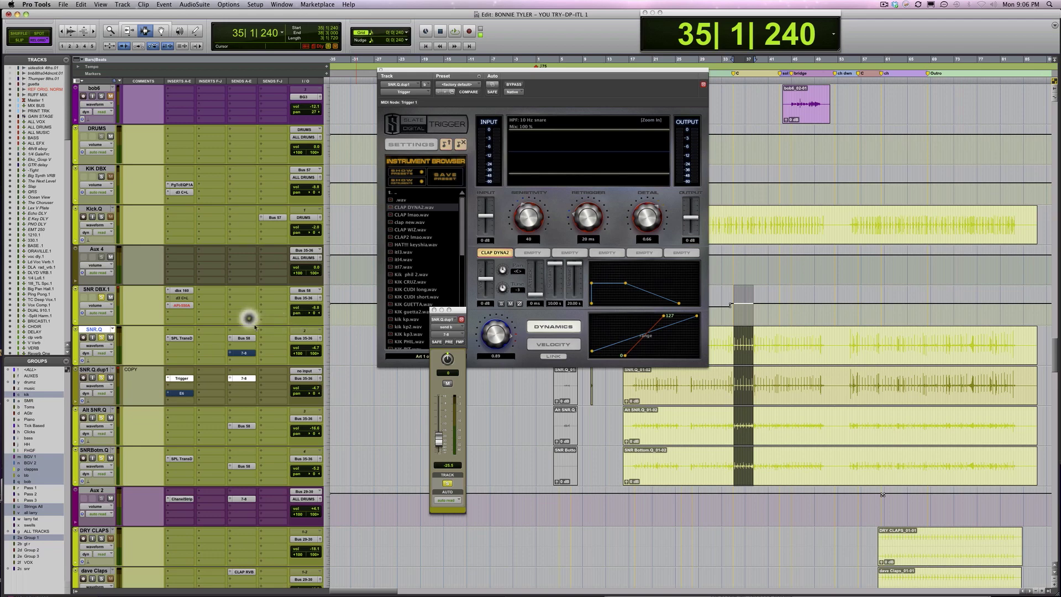
Step: Mute the snare copy's 7-8 send and set its volume to -4.7 while auditioning
left_click_drag(462, 252, 476, 330)
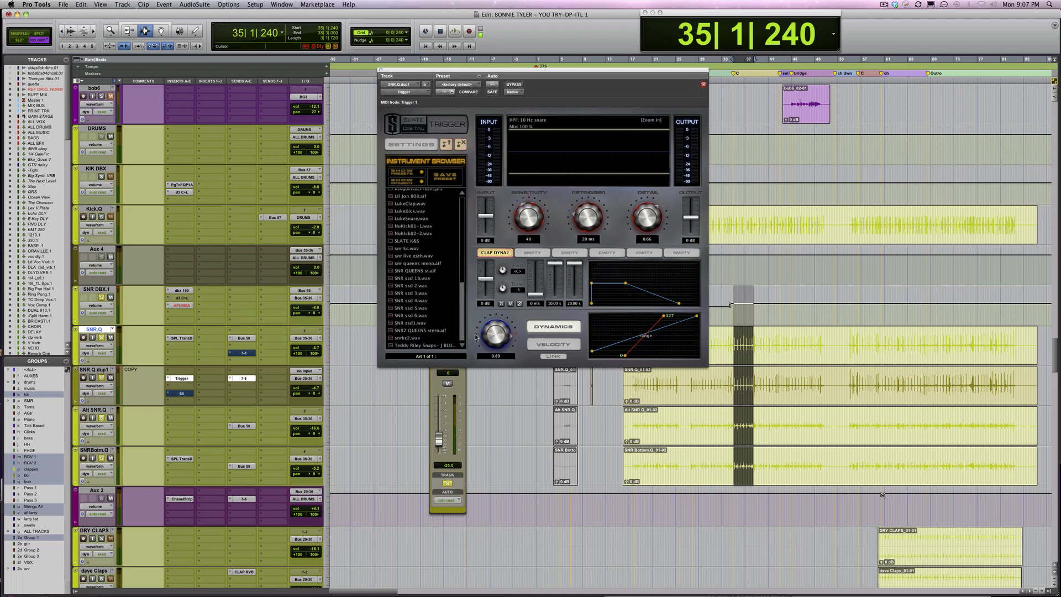
key("space")
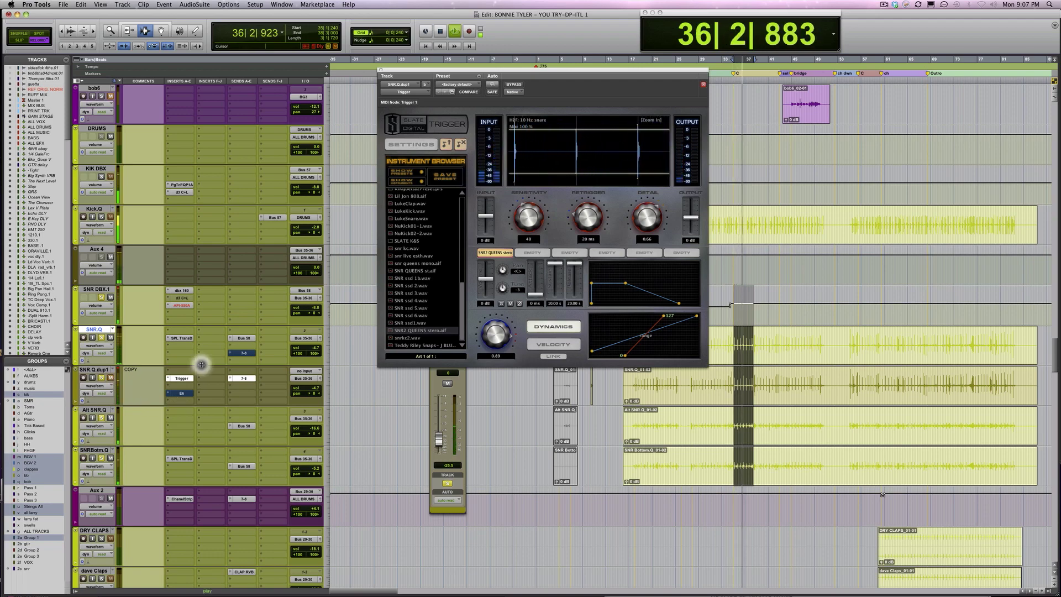
left_click(244, 379)
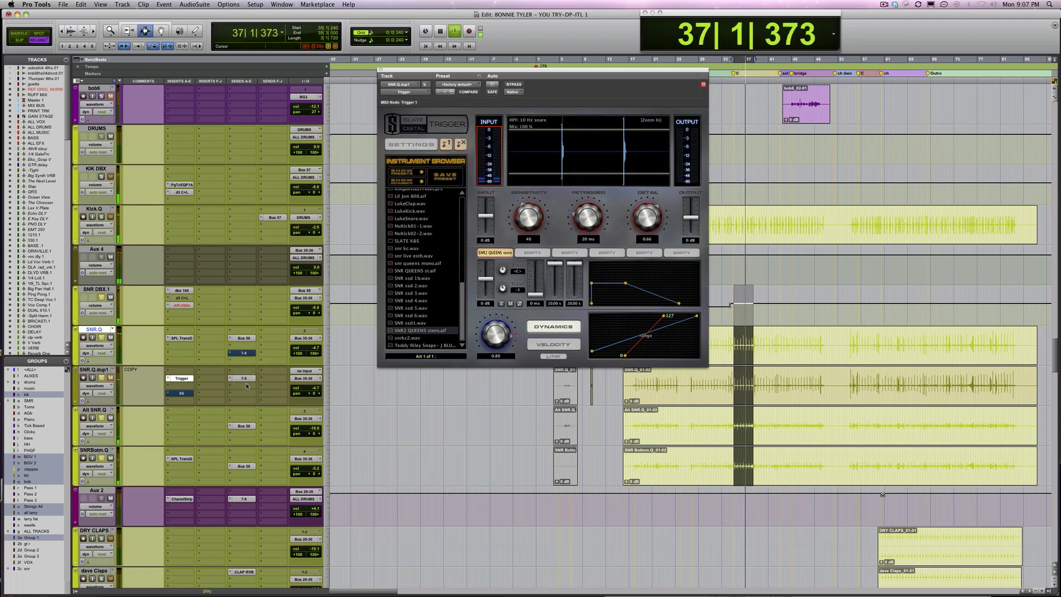
left_click(244, 378)
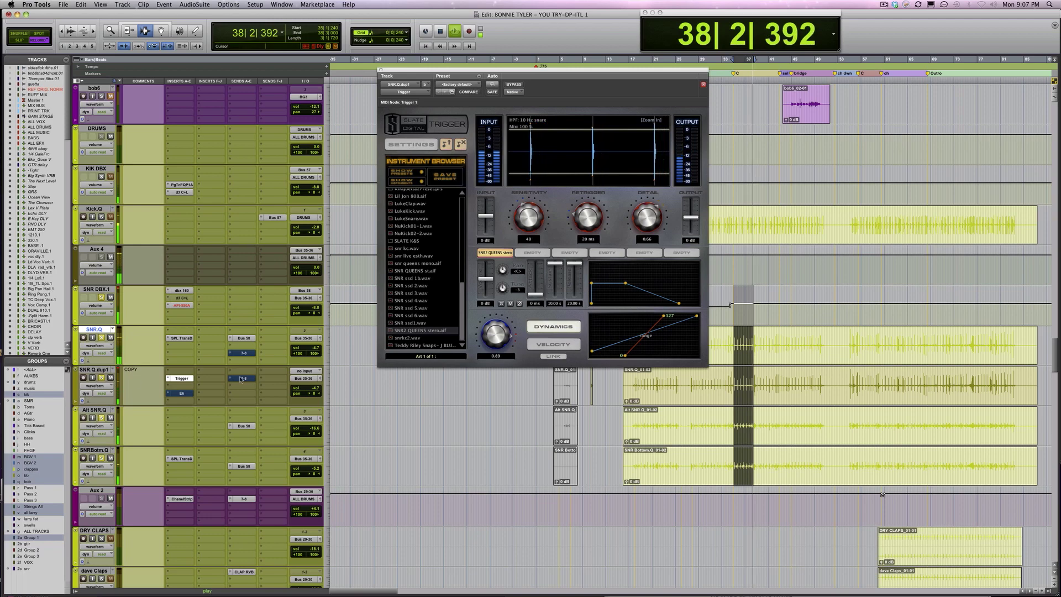
left_click(303, 389)
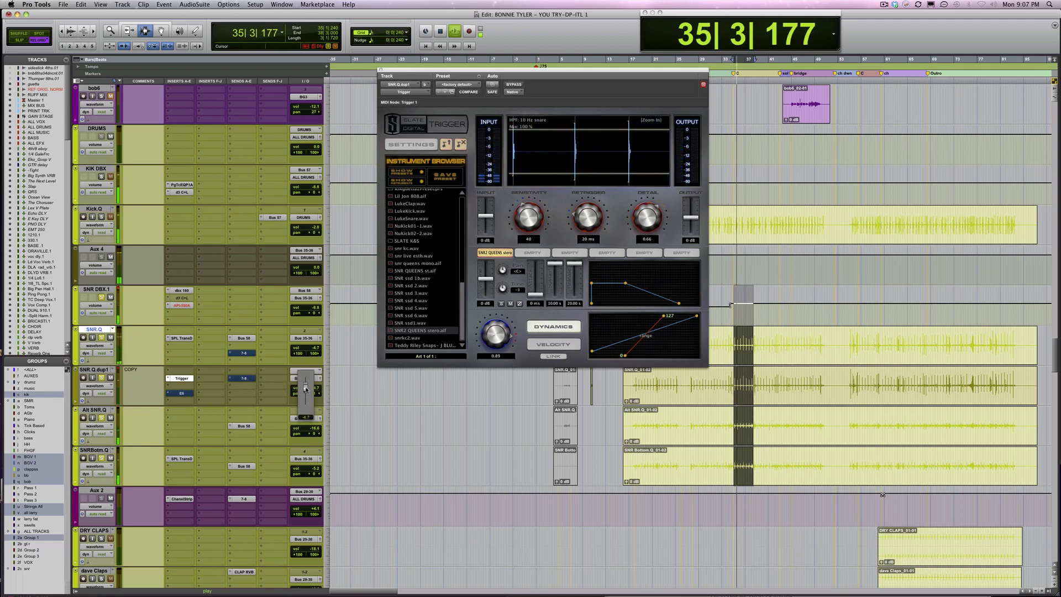
left_click_drag(305, 390, 295, 394)
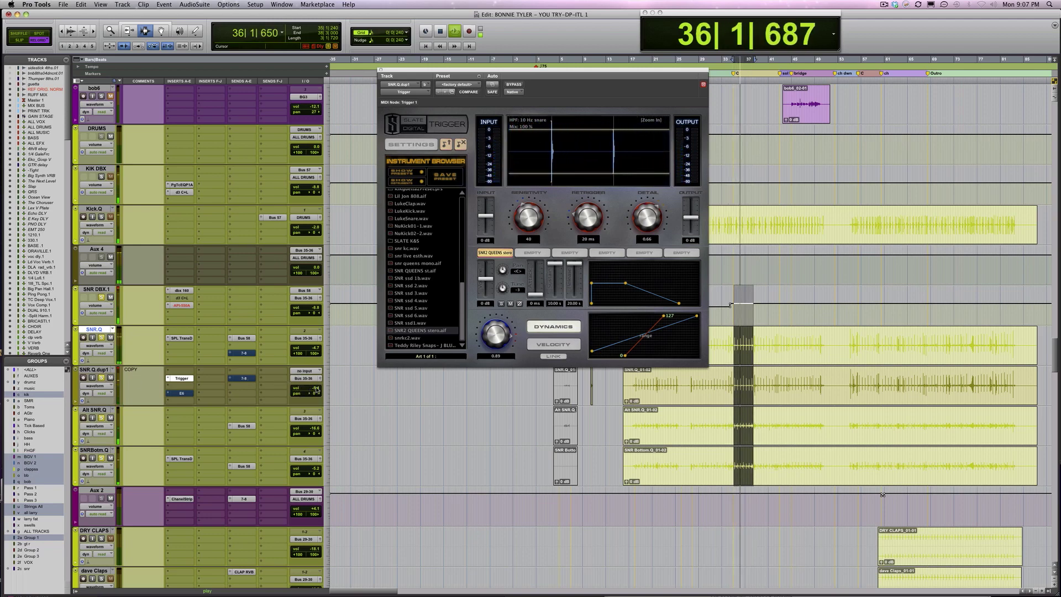
key("space")
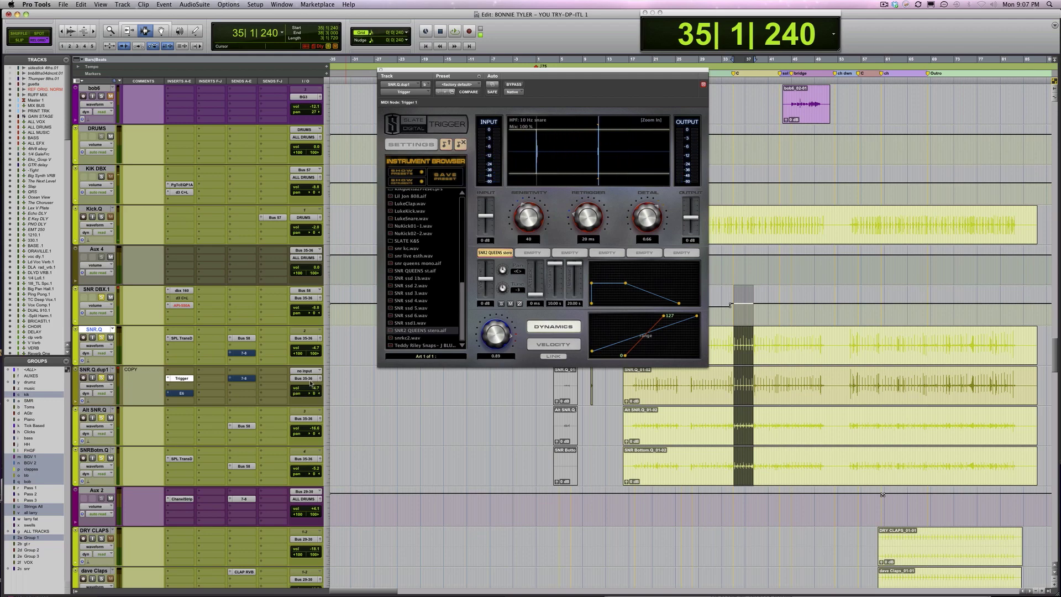
Step: Route SNR.Q.dup1 to no output, un-bypass its FilterBank EQ and unmute its 7-8 send
left_click(309, 381)
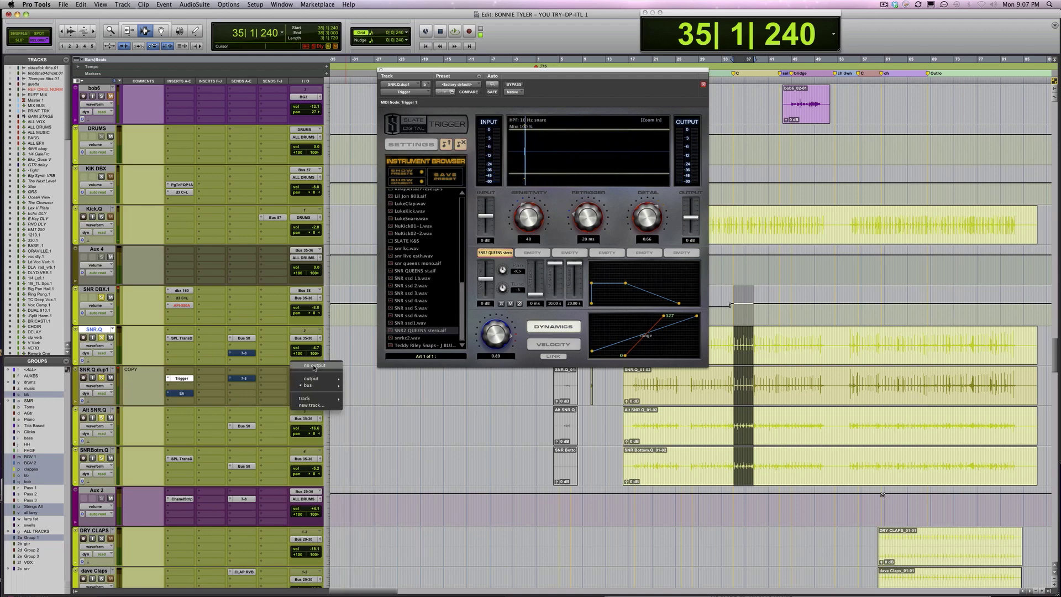
left_click(314, 366)
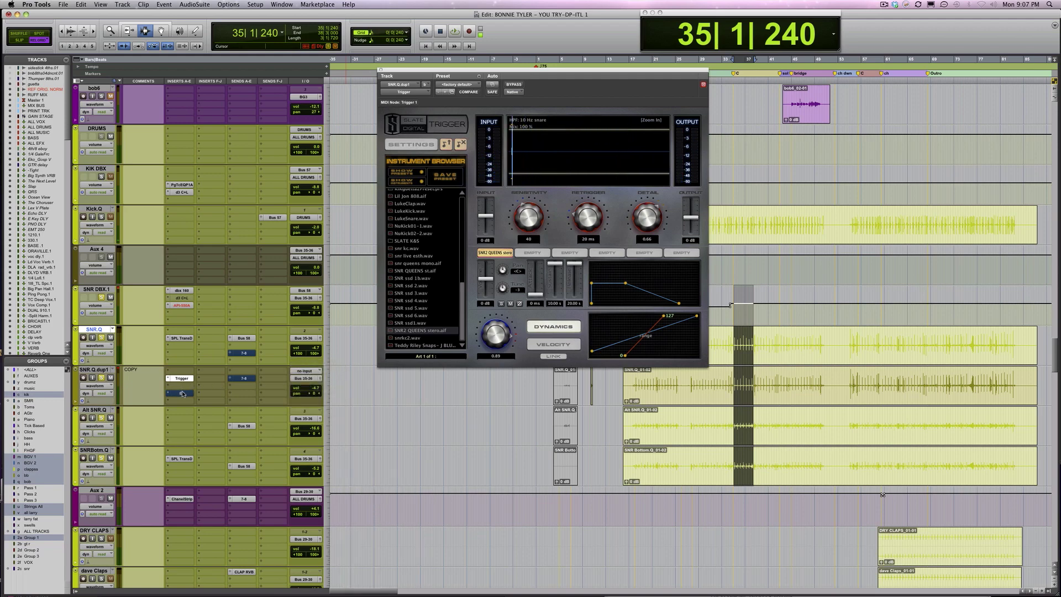
left_click(182, 392)
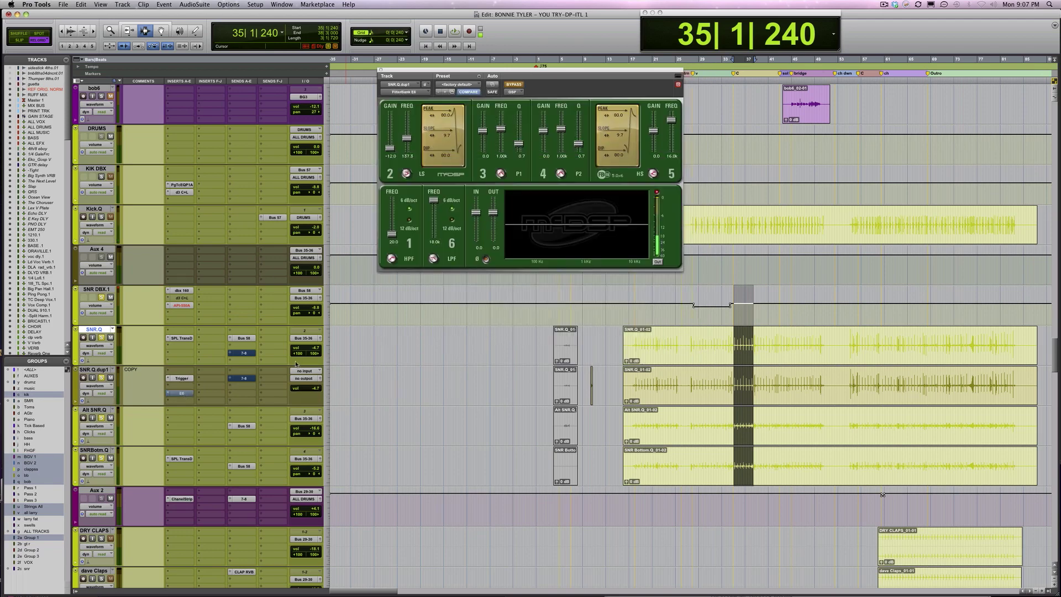
left_click(513, 85)
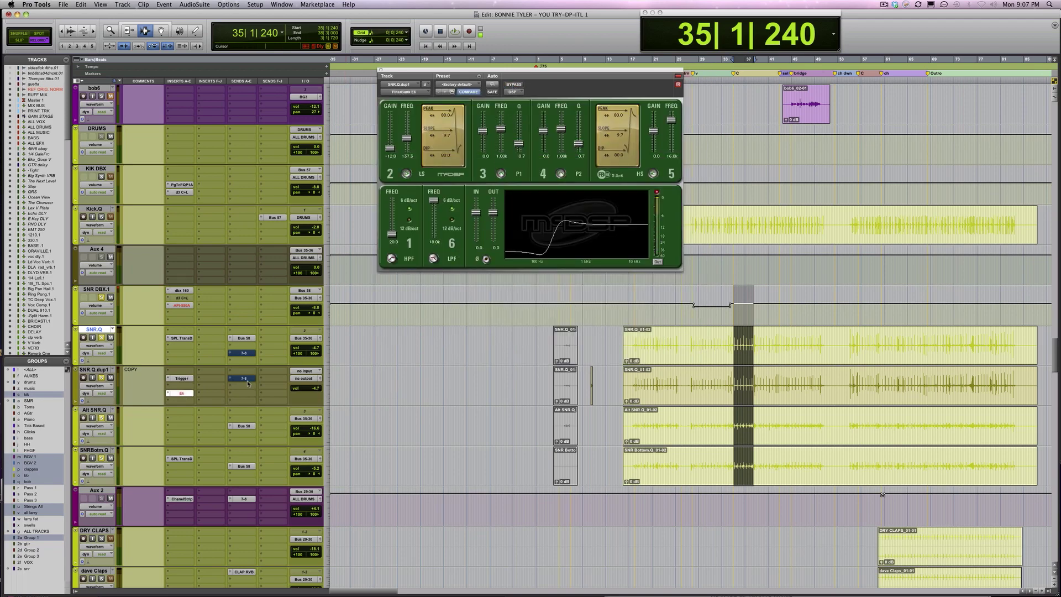
left_click(247, 379)
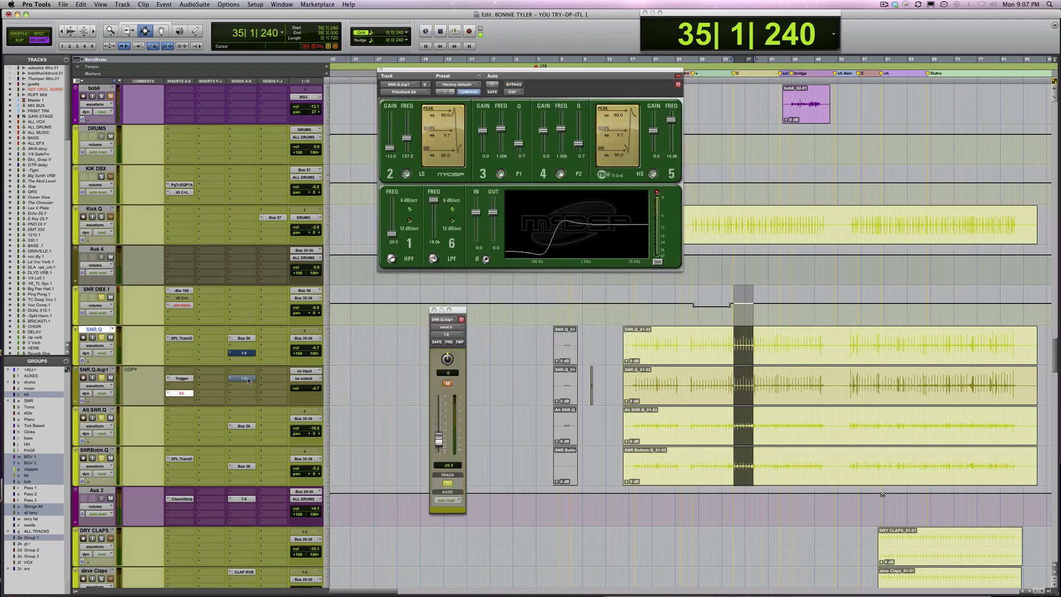
key("space")
left_click(448, 383)
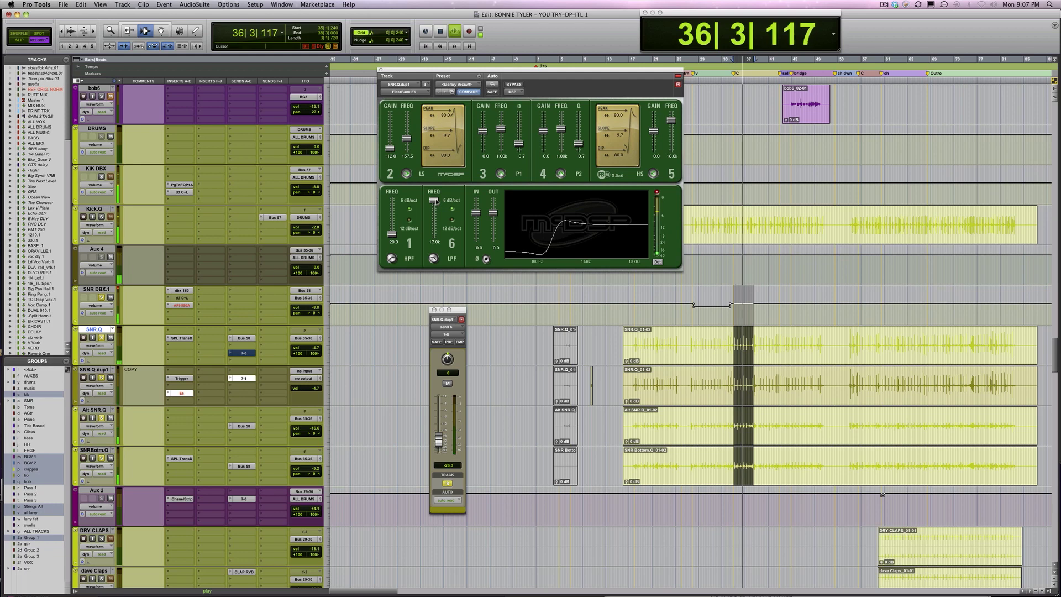
Step: Band-pass the EQ: low-pass on at 1.26 kHz and high-pass raised to 152 Hz
left_click_drag(436, 202, 440, 209)
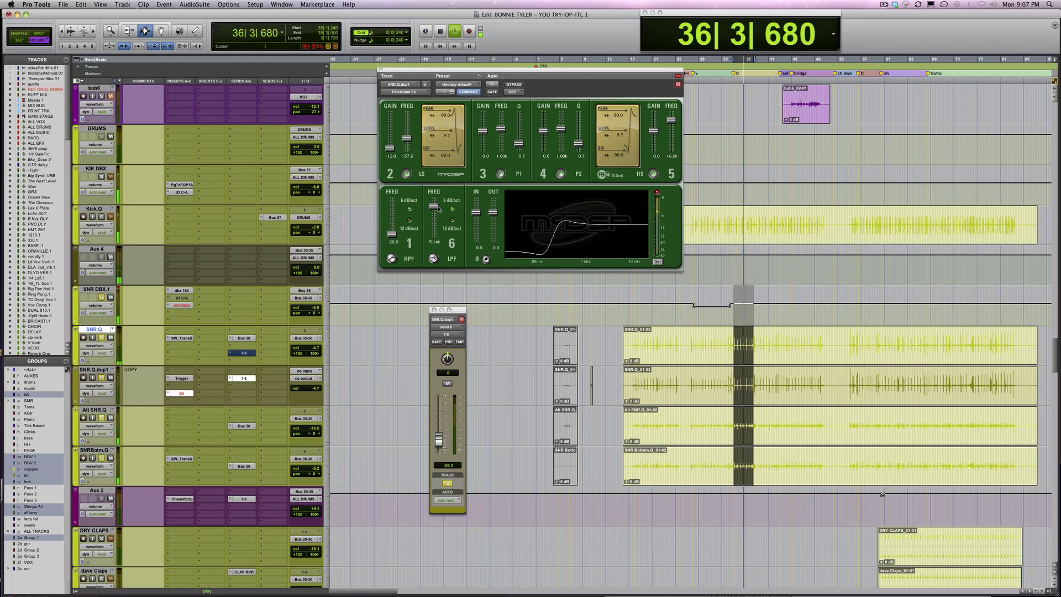
left_click(434, 259)
left_click_drag(434, 211, 434, 213)
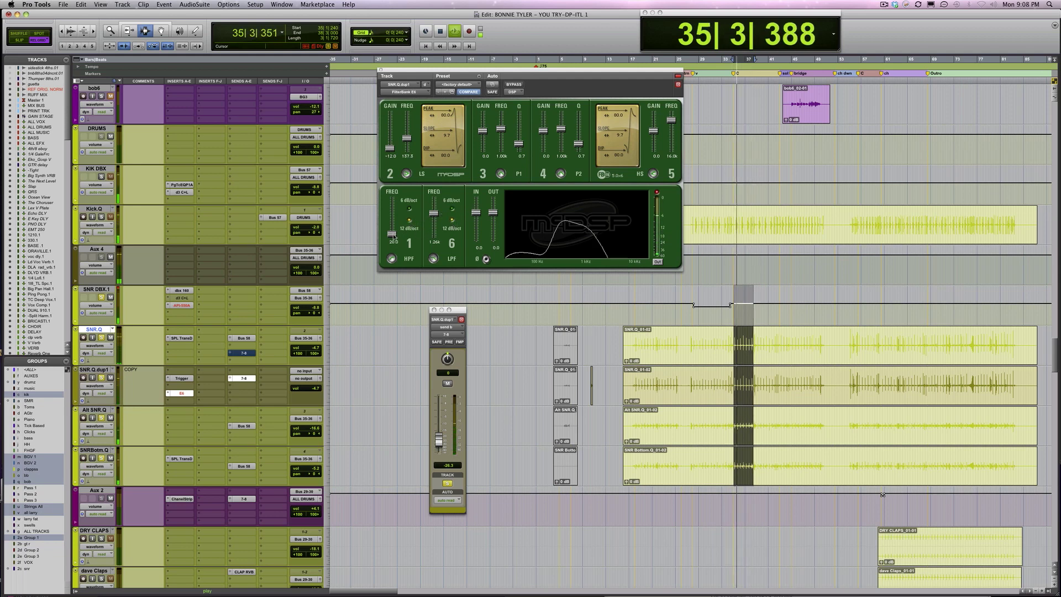
left_click_drag(392, 233, 394, 222)
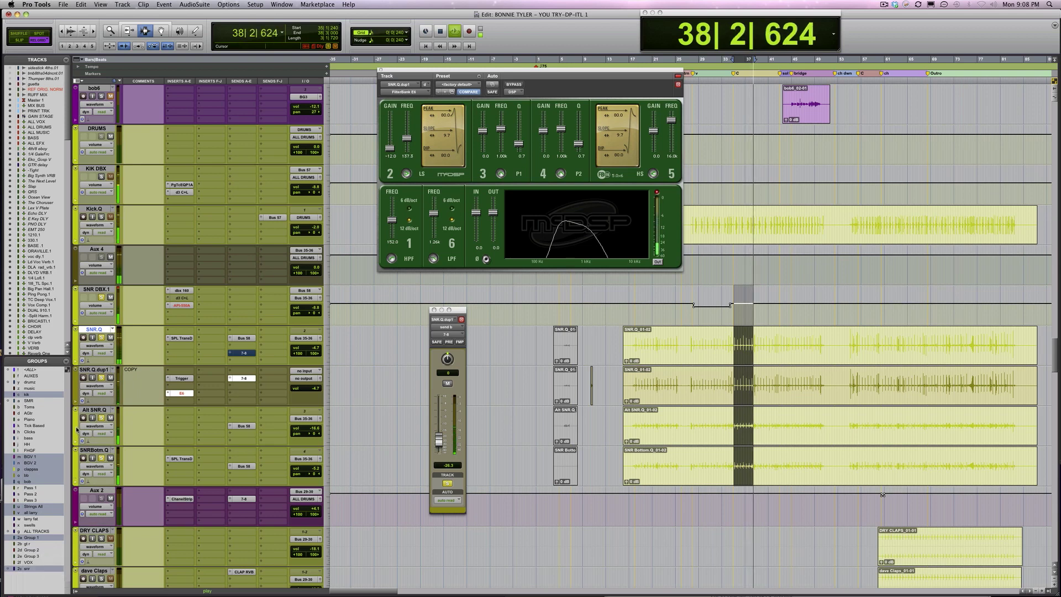
left_click(101, 378)
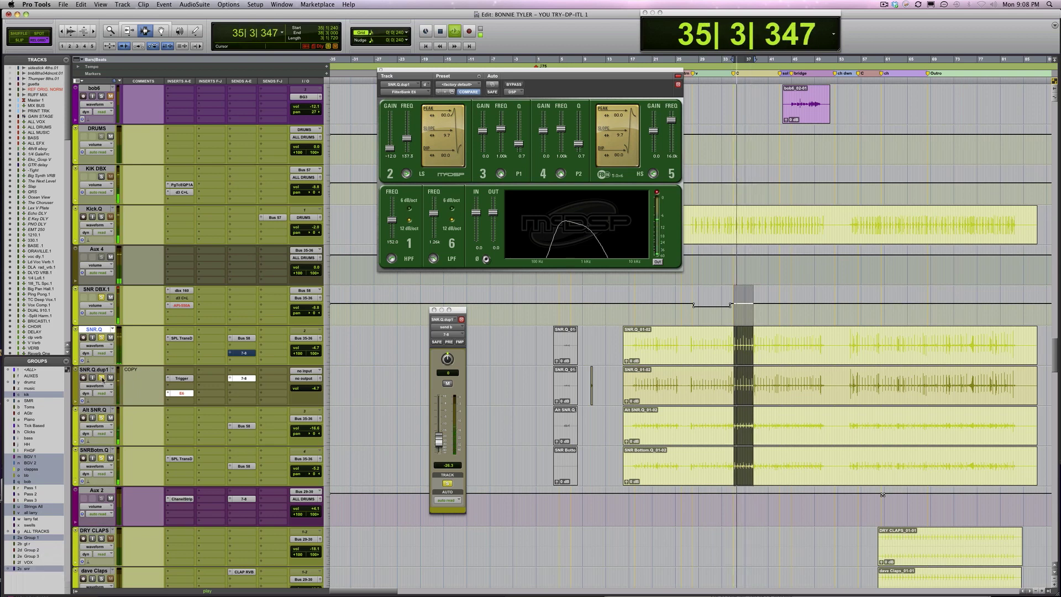
left_click(103, 378)
left_click(103, 378)
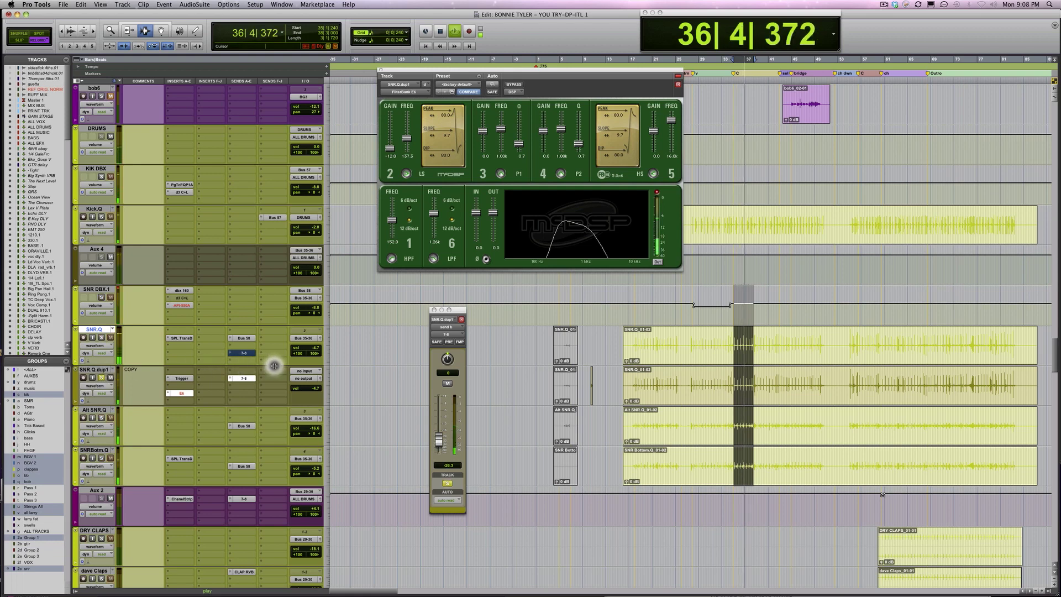
left_click(307, 379)
mouse_move(329, 398)
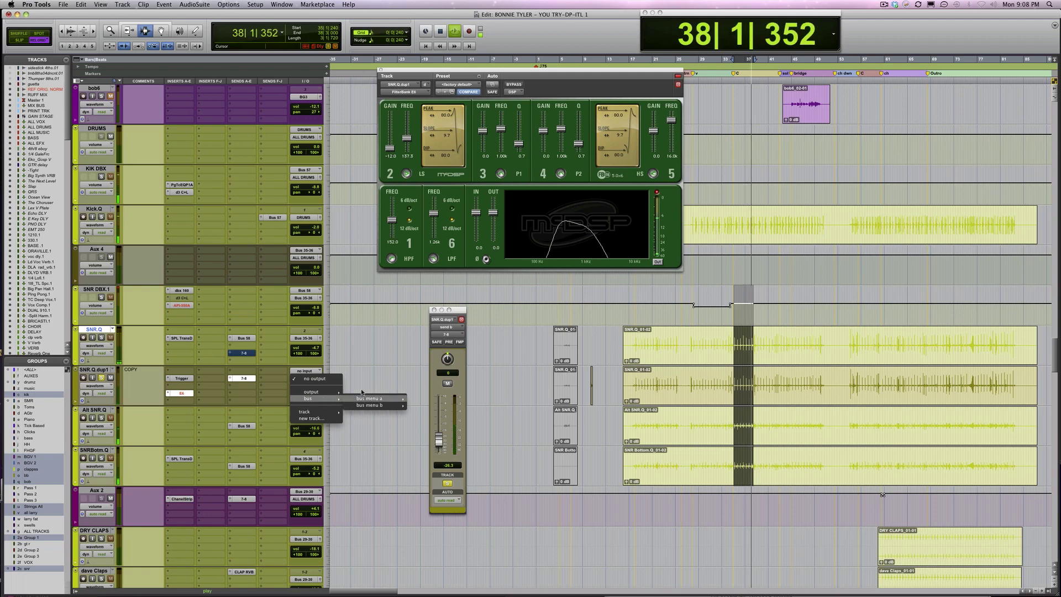
mouse_move(385, 398)
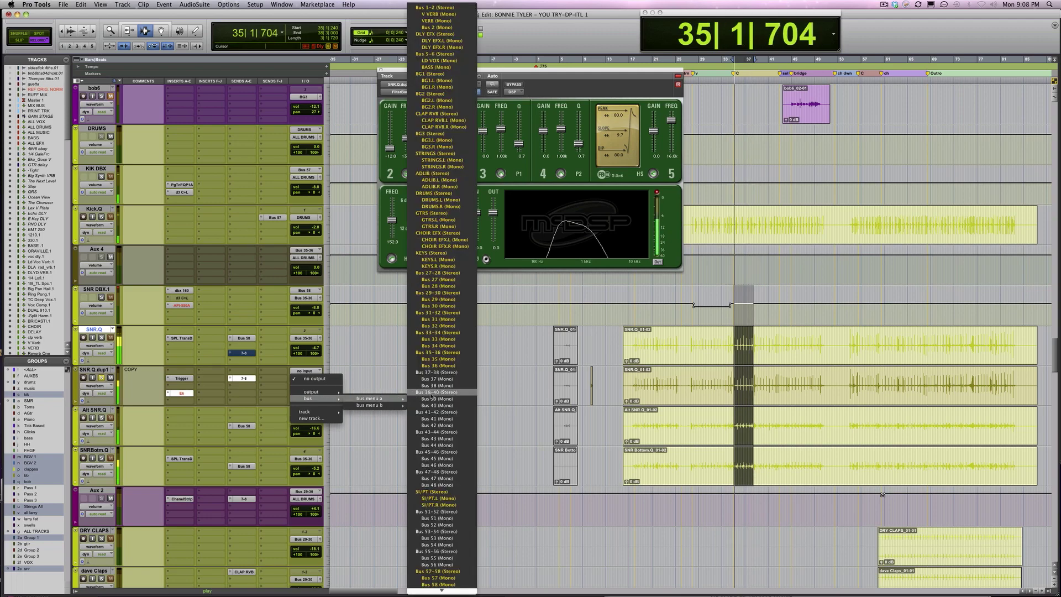
key("Escape")
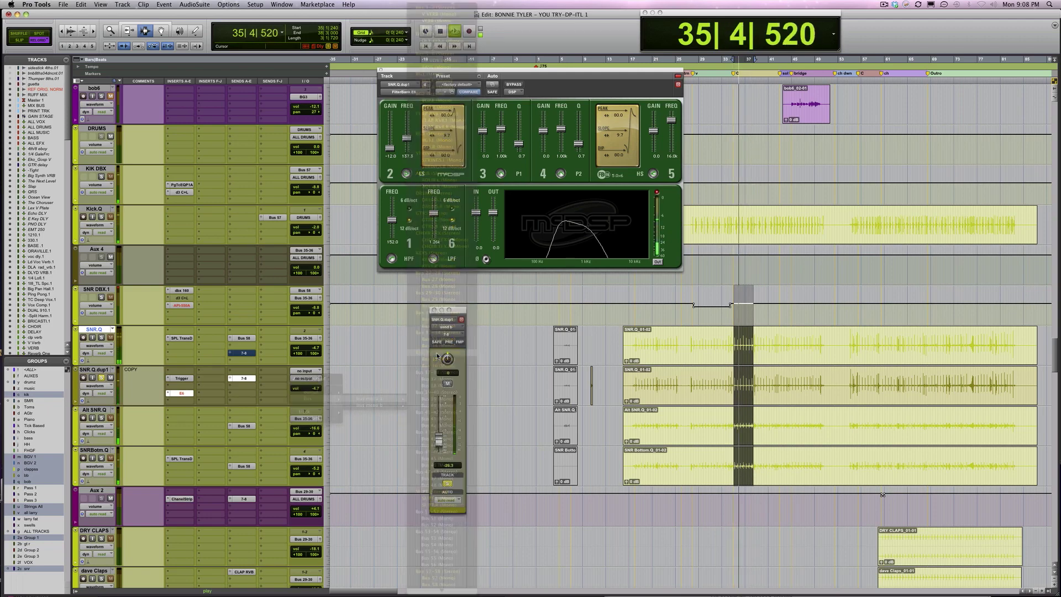